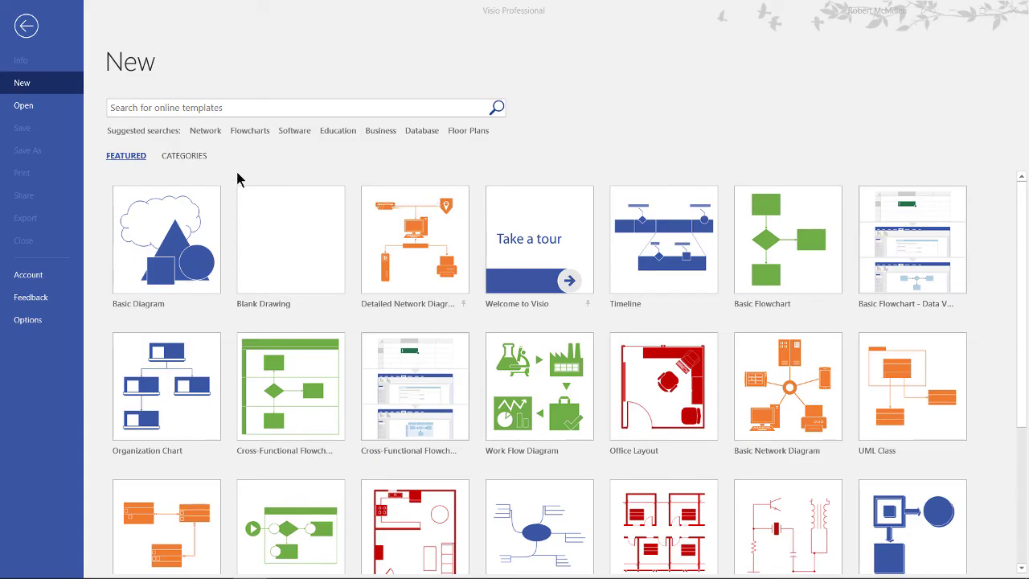
# Create a blank Basic Network Diagram in US units from the Network template category.
pyautogui.click(199, 163)
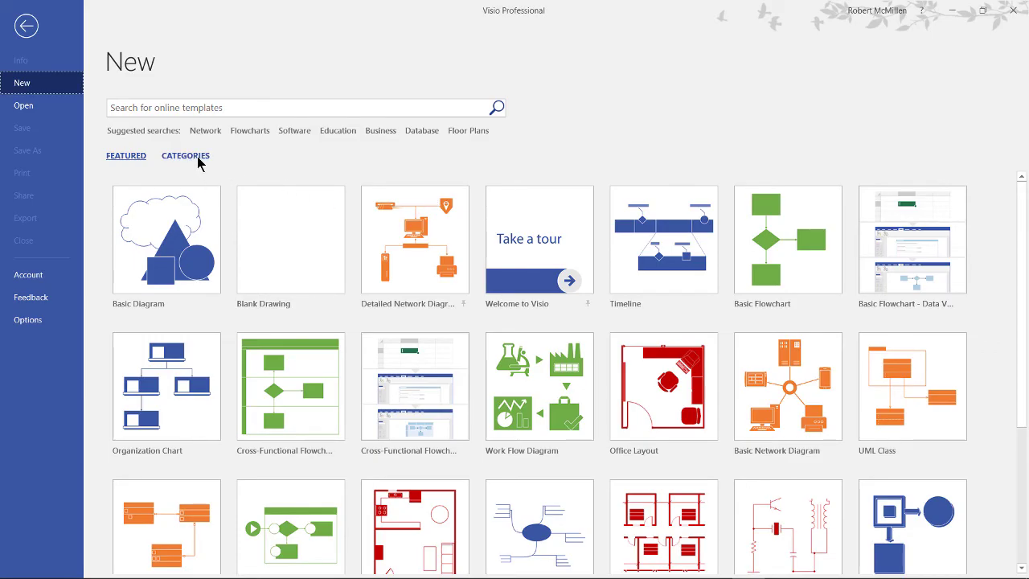
pyautogui.click(198, 163)
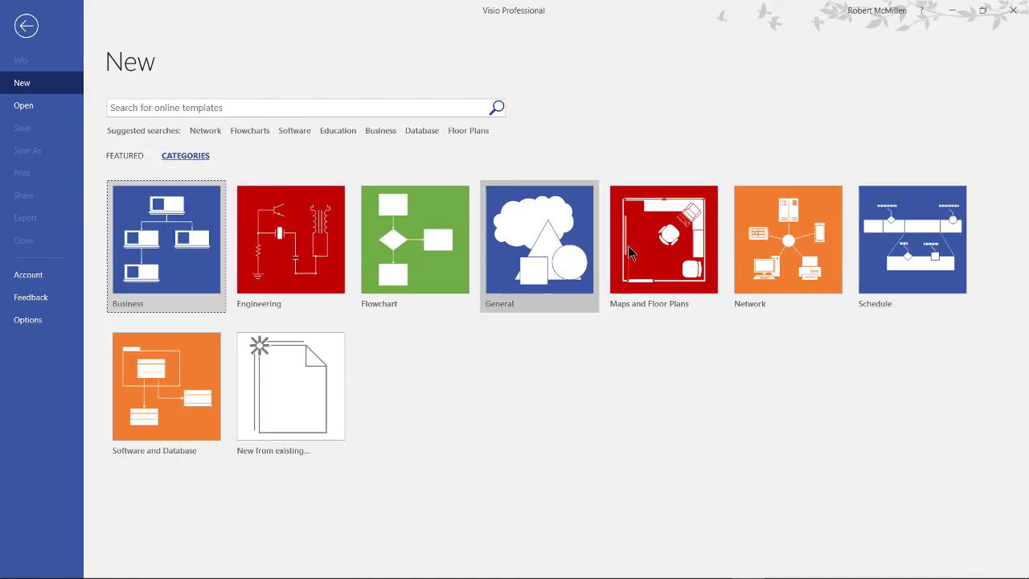
pyautogui.click(765, 244)
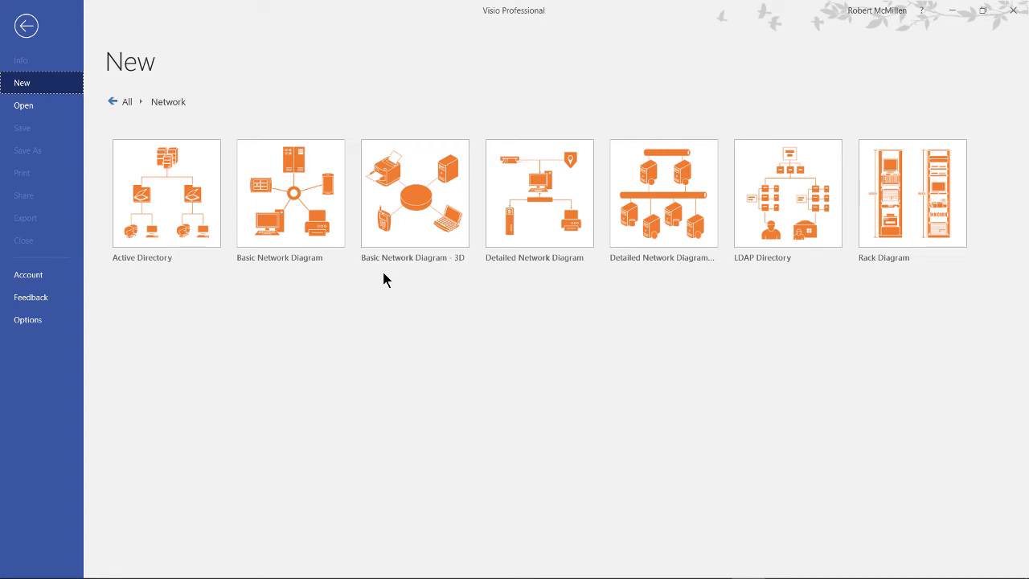
pyautogui.click(294, 212)
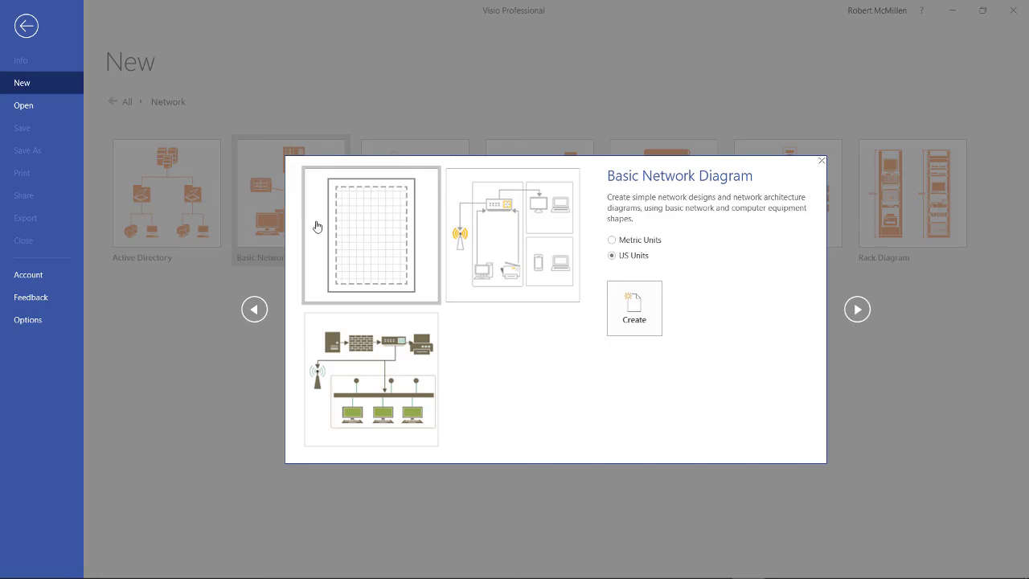
pyautogui.click(644, 321)
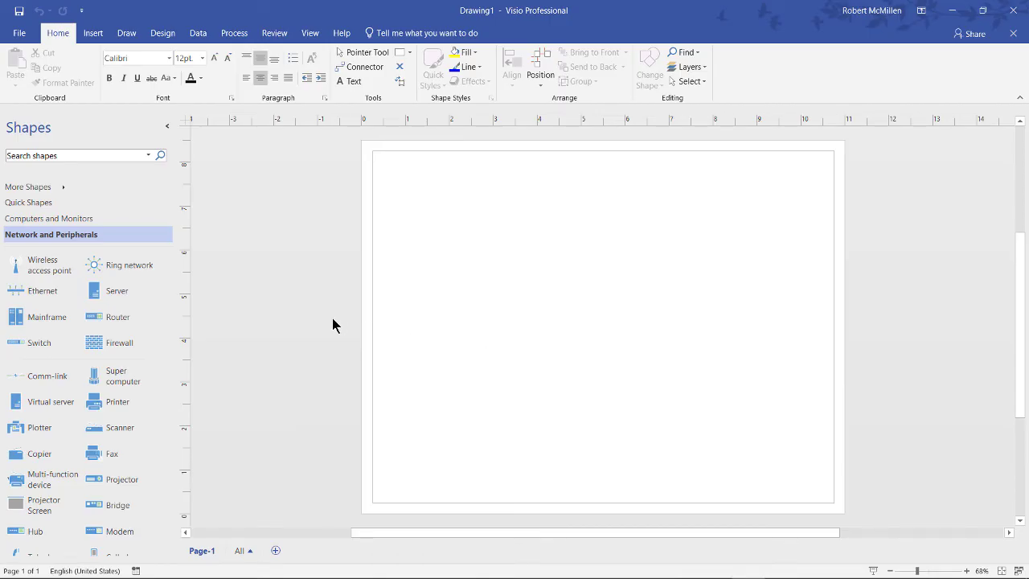
# Place an Ethernet shape from the Network and Peripherals stencil near the page's centre and a Switch shape below it.
pyautogui.click(100, 219)
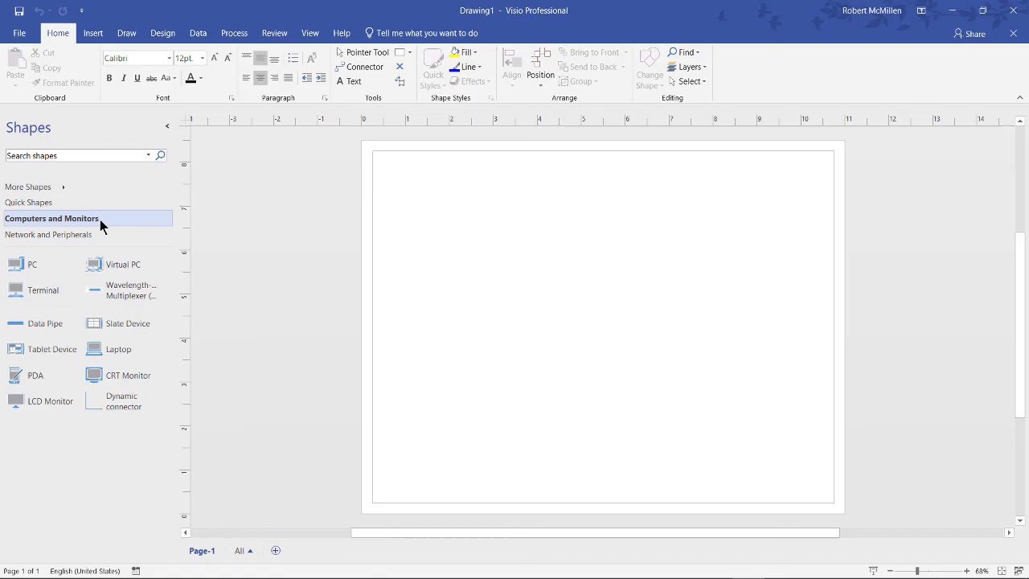
pyautogui.click(101, 206)
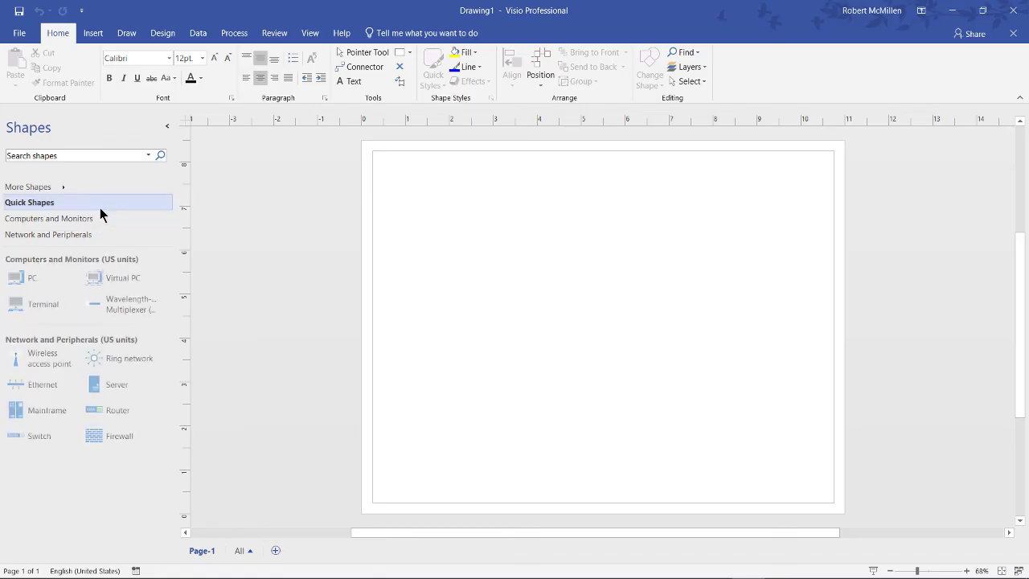
pyautogui.click(79, 233)
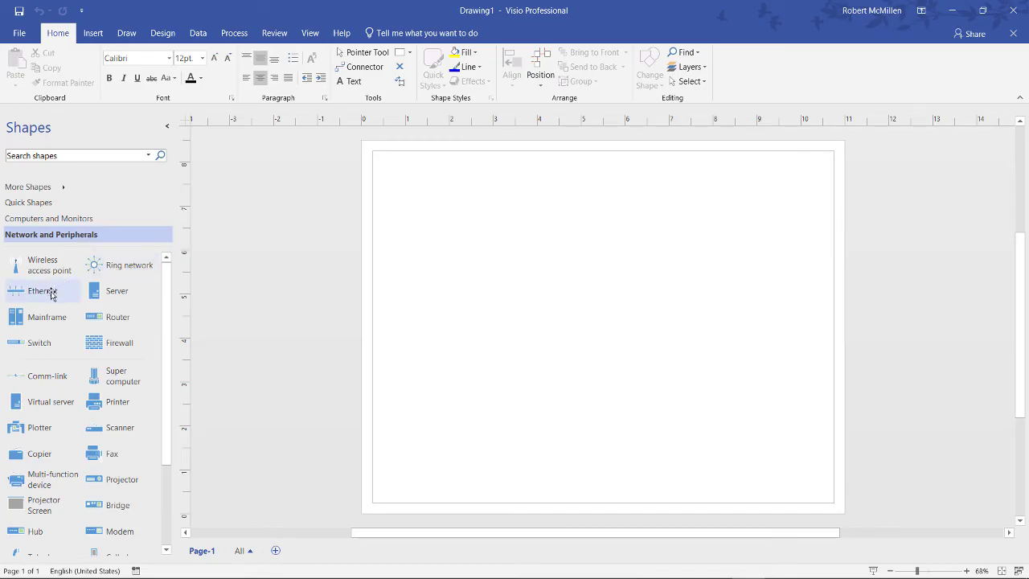
pyautogui.moveTo(52, 294); pyautogui.dragTo(569, 274)
pyautogui.click(574, 347)
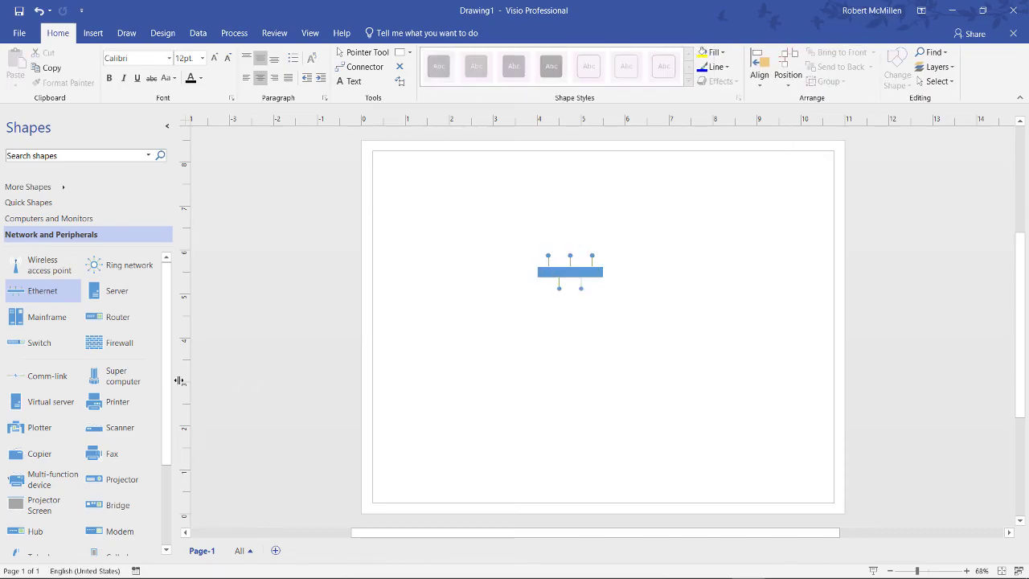
pyautogui.moveTo(52, 348); pyautogui.dragTo(567, 340)
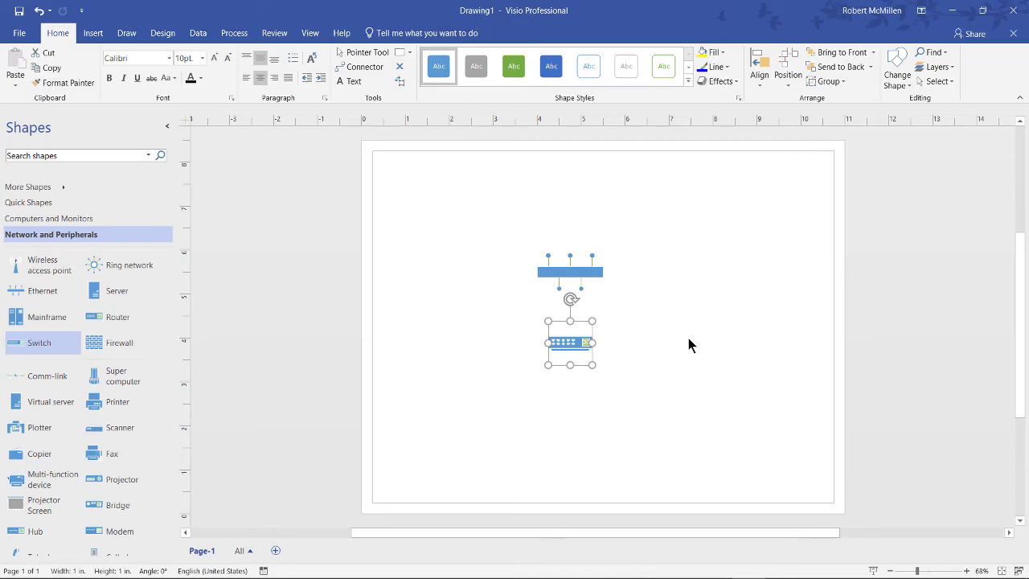
pyautogui.click(687, 337)
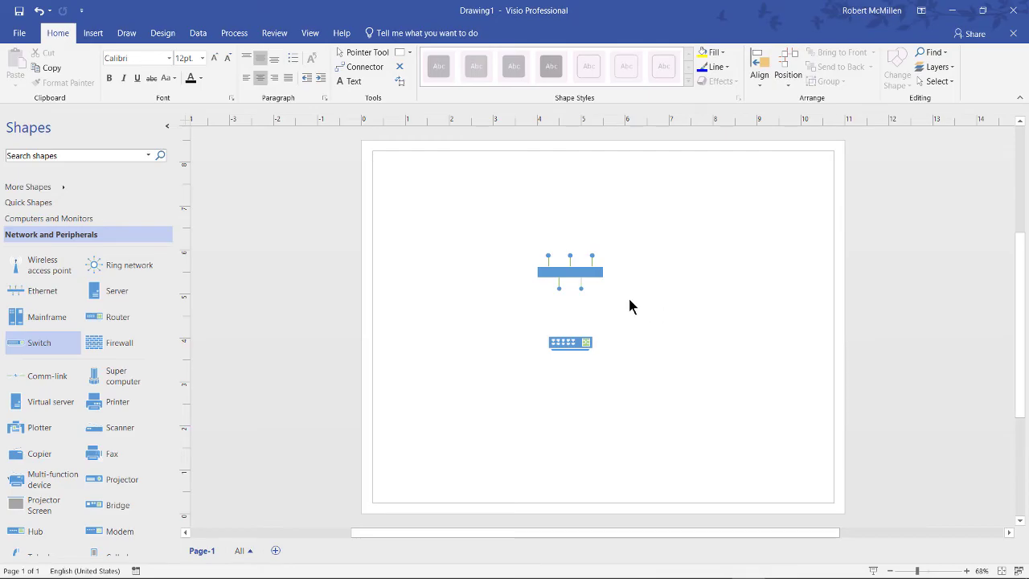
# Delete the Ethernet shape and move the switch up and right toward the middle of the page.
pyautogui.click(584, 272)
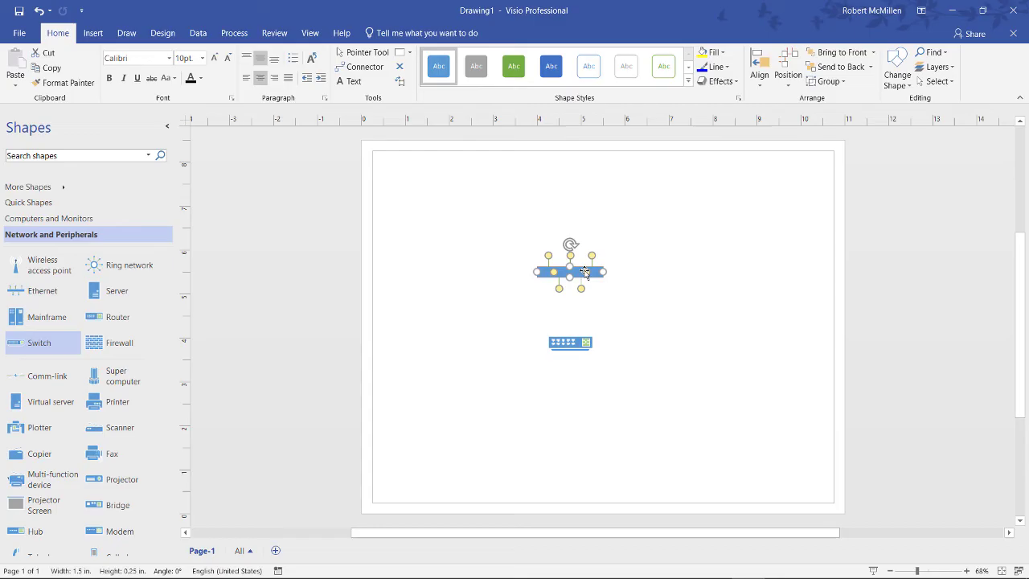
pyautogui.press('Delete')
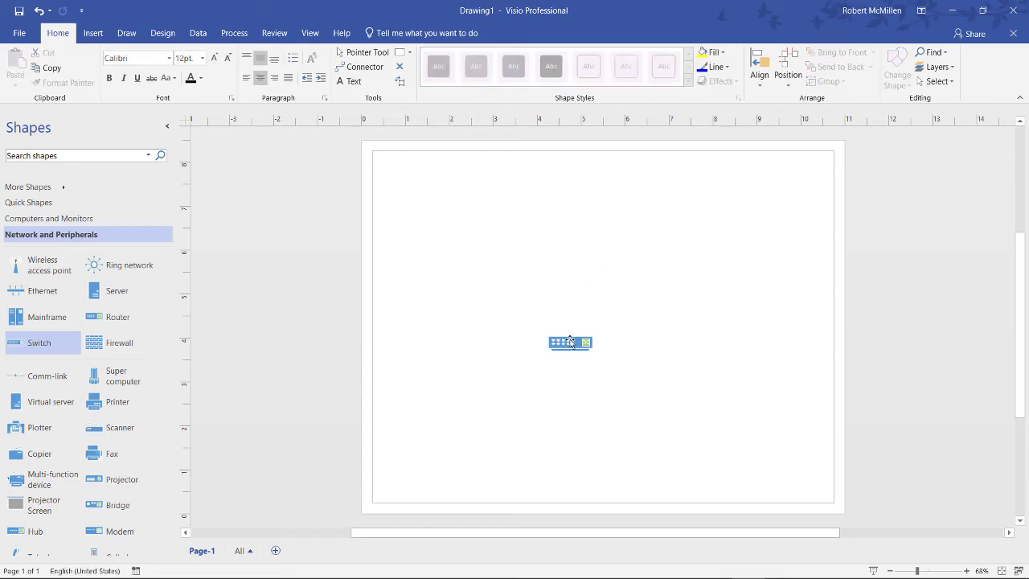
pyautogui.moveTo(566, 340); pyautogui.dragTo(621, 312)
pyautogui.click(703, 287)
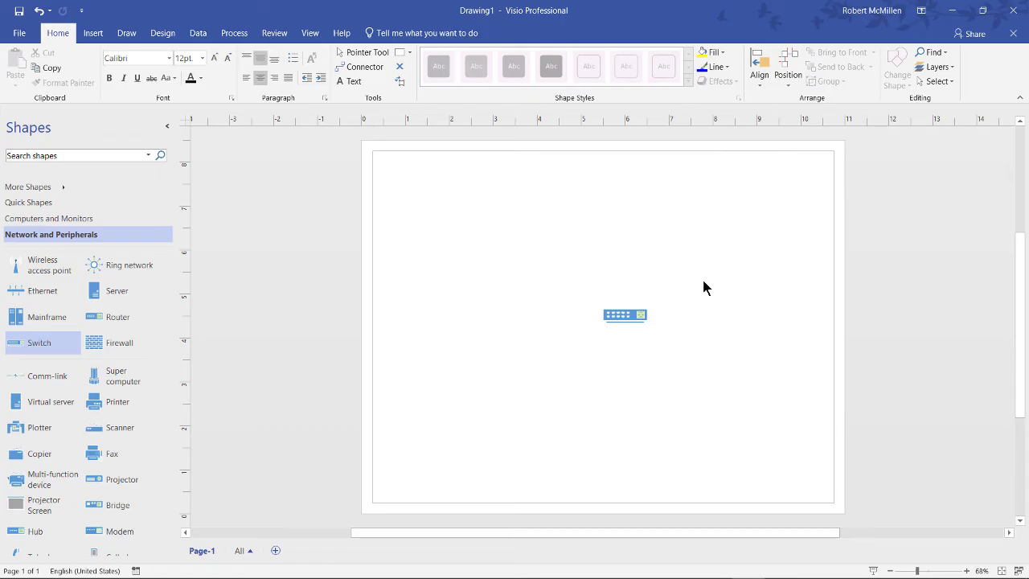
# Place a Server shape directly above the switch, aligned with its centre.
pyautogui.moveTo(103, 295); pyautogui.dragTo(733, 315)
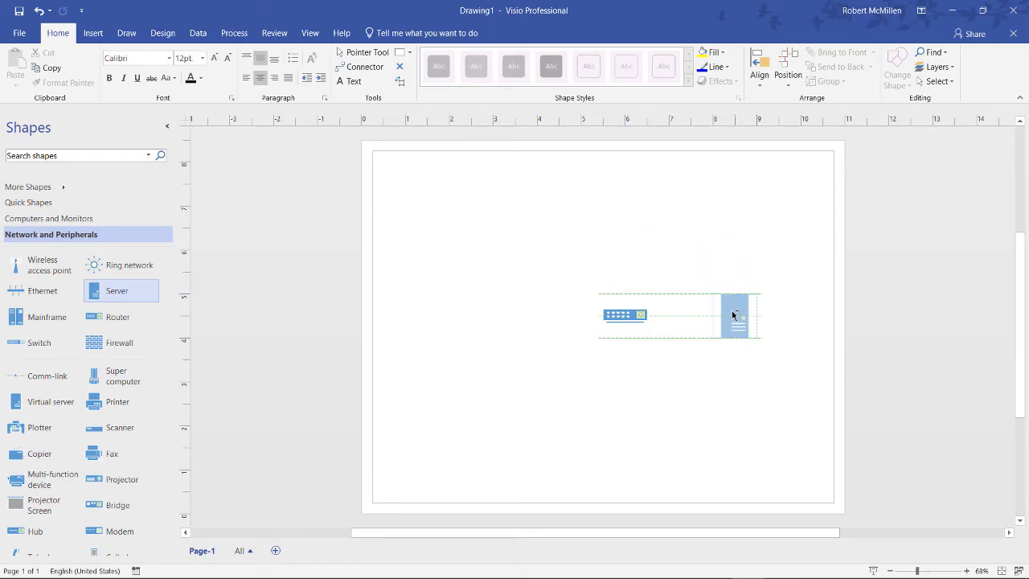
pyautogui.moveTo(733, 315); pyautogui.dragTo(624, 232)
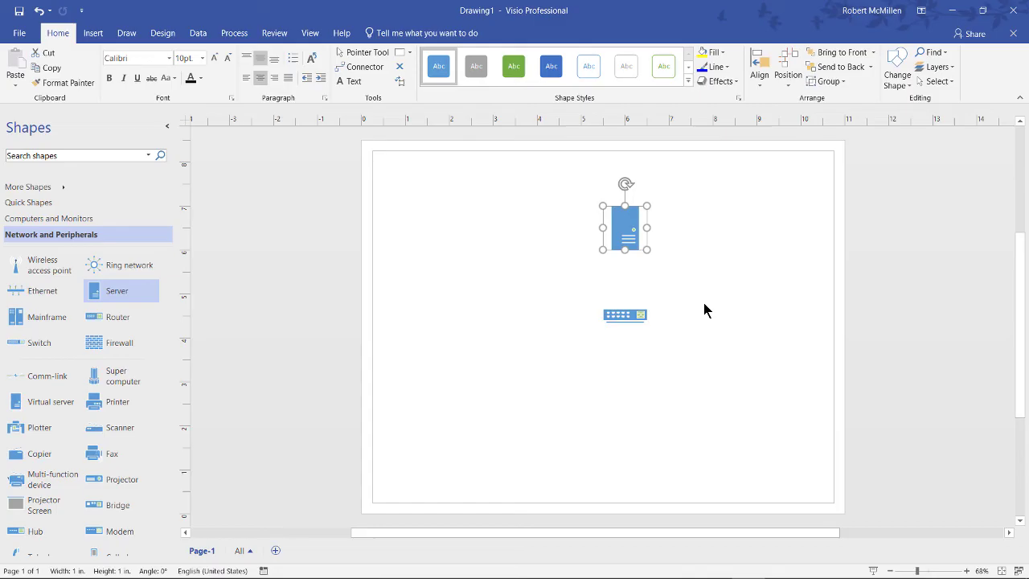
pyautogui.click(704, 310)
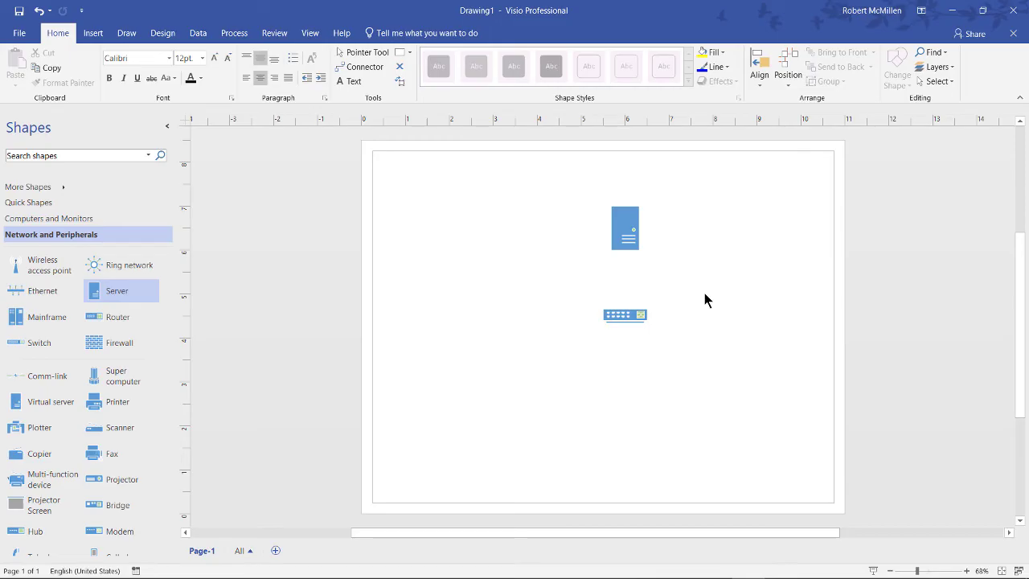
# Add a Wireless access point to the left of the switch and a Printer directly below the switch.
pyautogui.moveTo(40, 266); pyautogui.dragTo(501, 316)
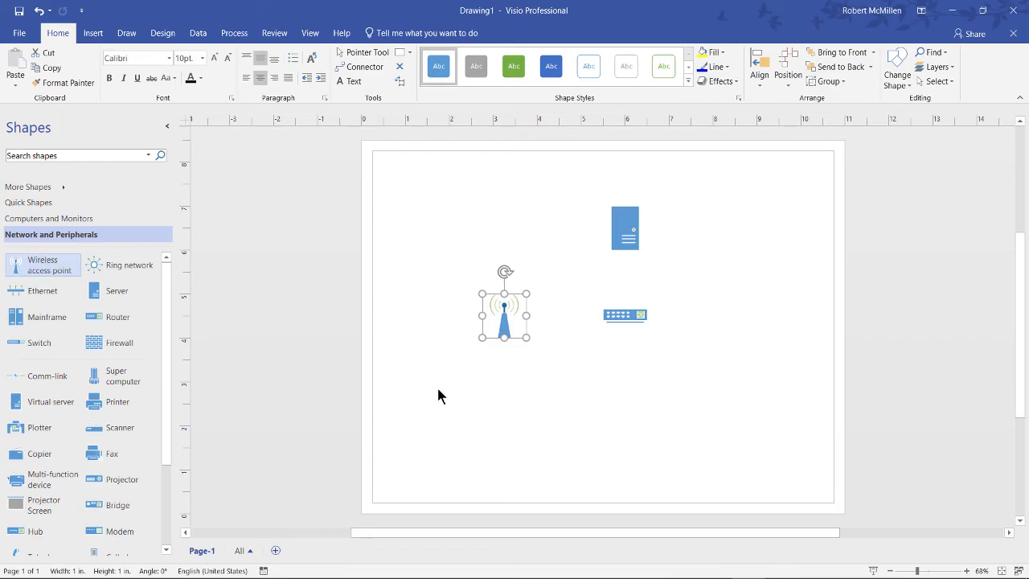
pyautogui.moveTo(138, 402); pyautogui.dragTo(622, 414)
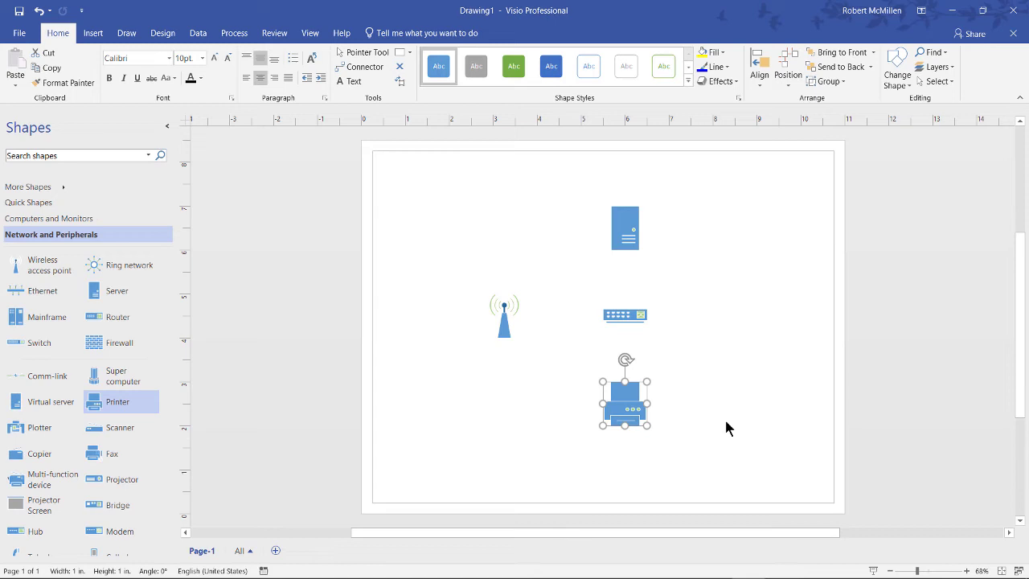
# Place three PC shapes from the Computers and Monitors stencil in a cluster right of the switch, two above one.
pyautogui.click(61, 219)
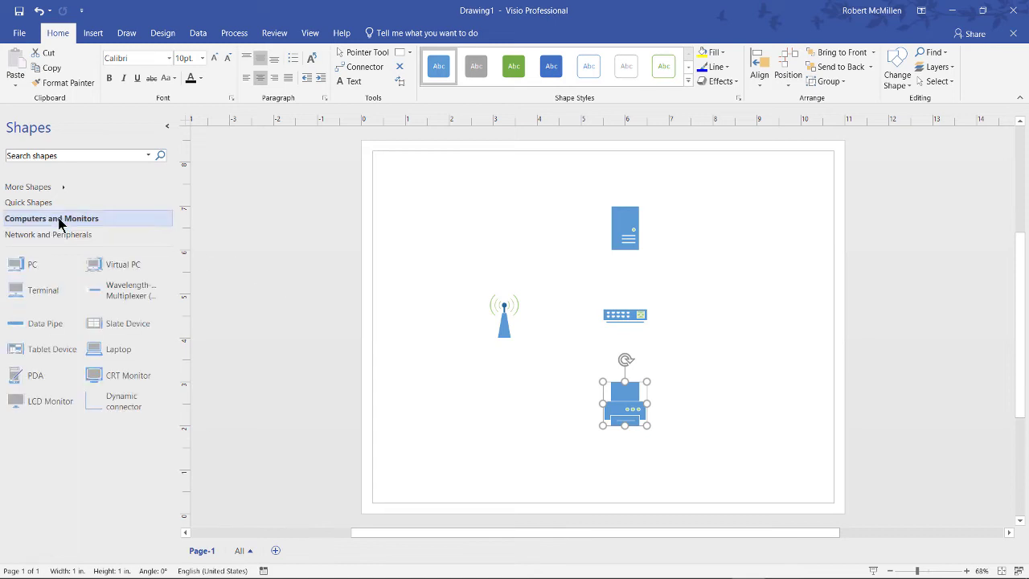
pyautogui.moveTo(22, 265); pyautogui.dragTo(734, 321)
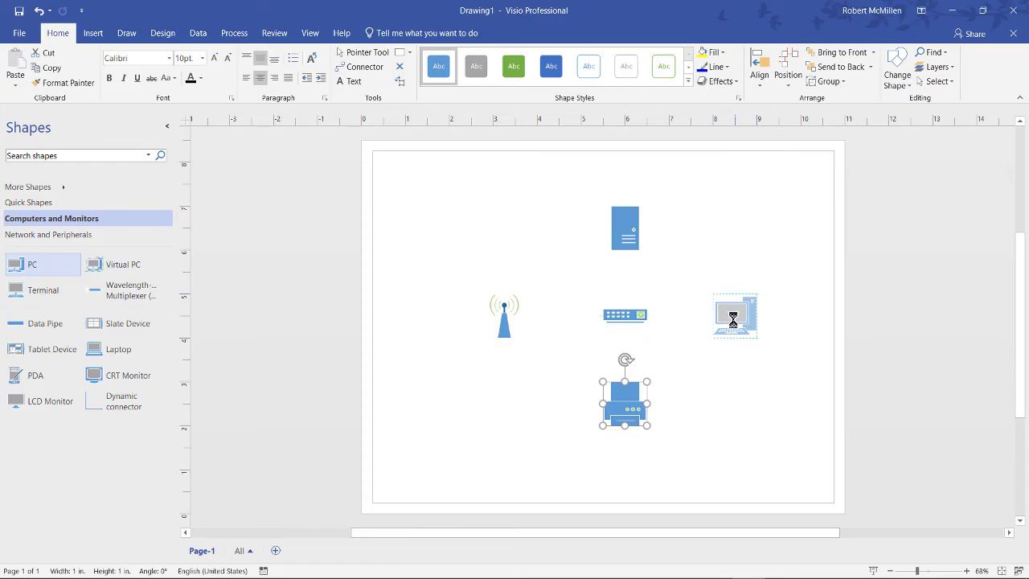
pyautogui.click(771, 375)
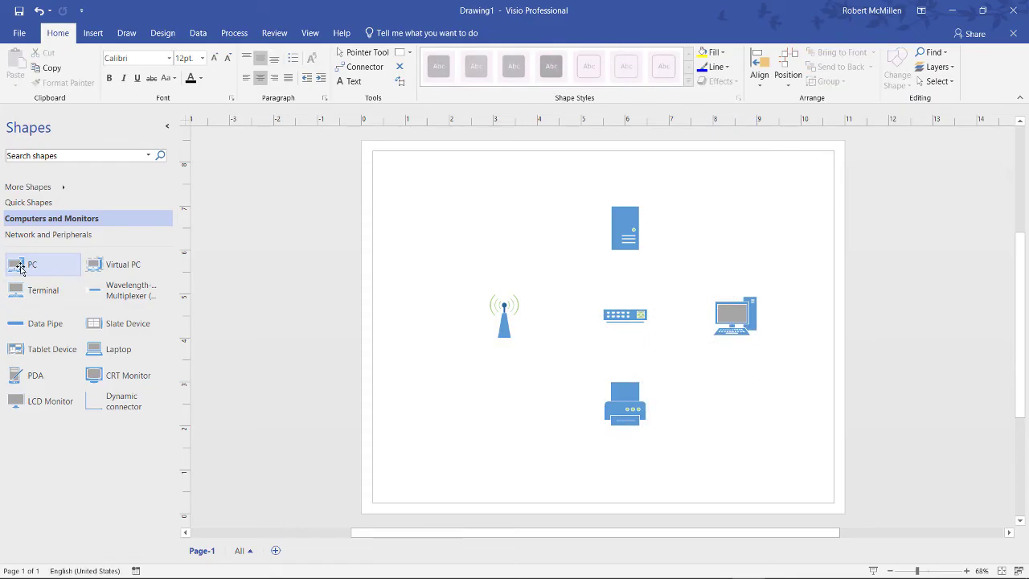
pyautogui.moveTo(19, 267); pyautogui.dragTo(702, 294)
pyautogui.moveTo(19, 267); pyautogui.dragTo(757, 299)
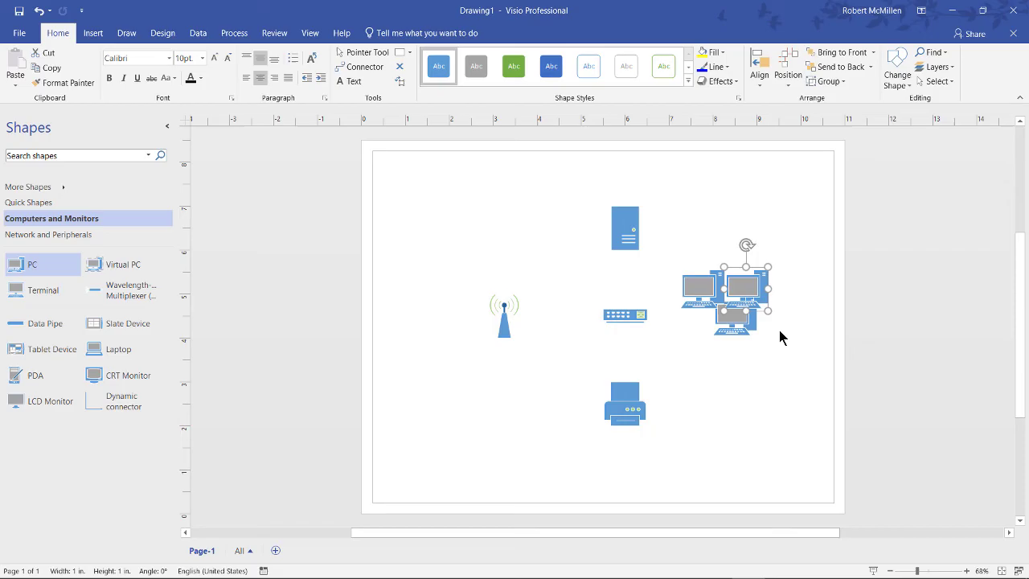
pyautogui.click(781, 372)
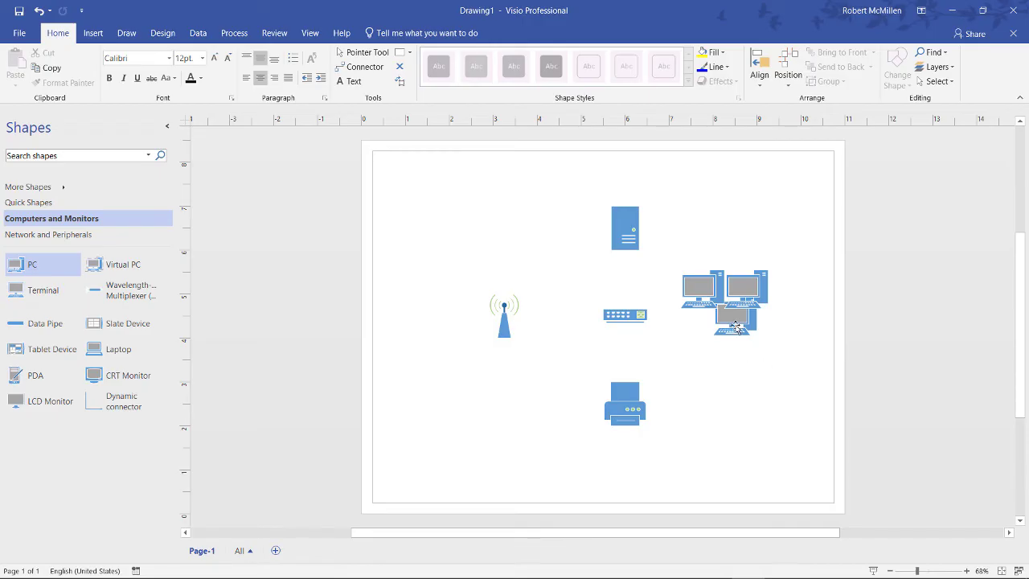
# Centre the lower PC beneath the upper two and bring it to the front of the cluster.
pyautogui.moveTo(731, 323); pyautogui.dragTo(721, 318)
pyautogui.click(756, 378)
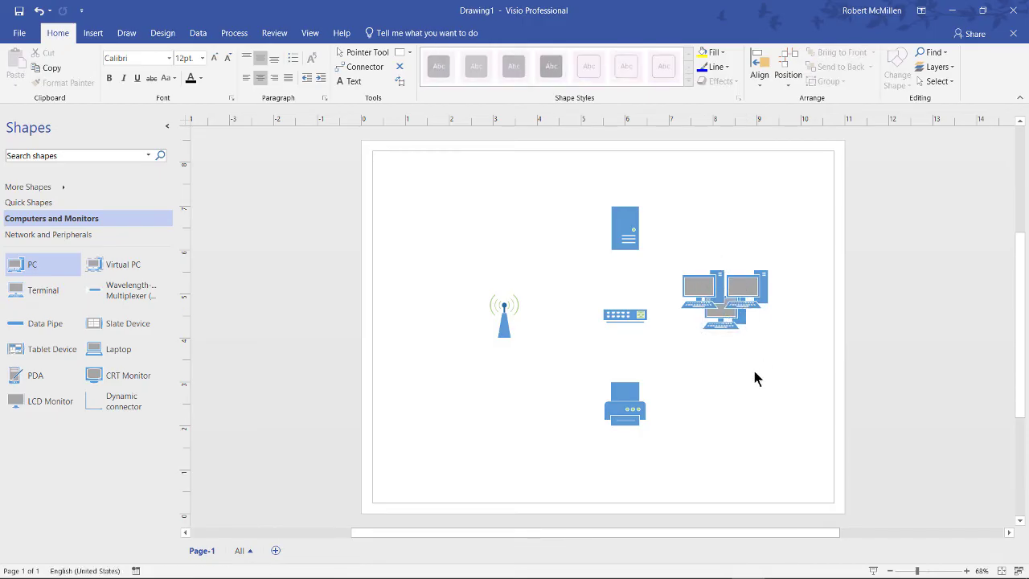
pyautogui.click(710, 325)
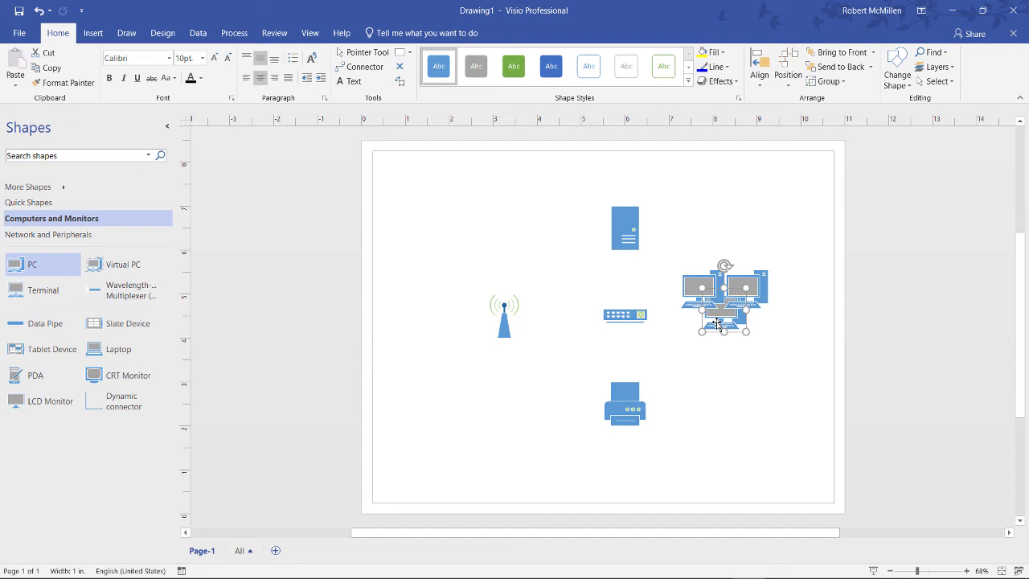
pyautogui.click(719, 369)
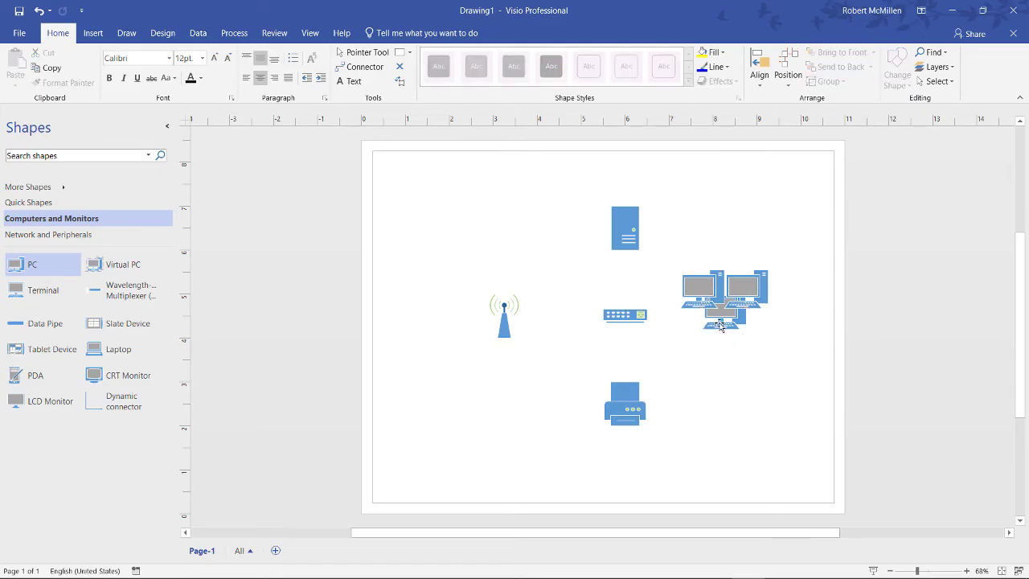
pyautogui.click(720, 326)
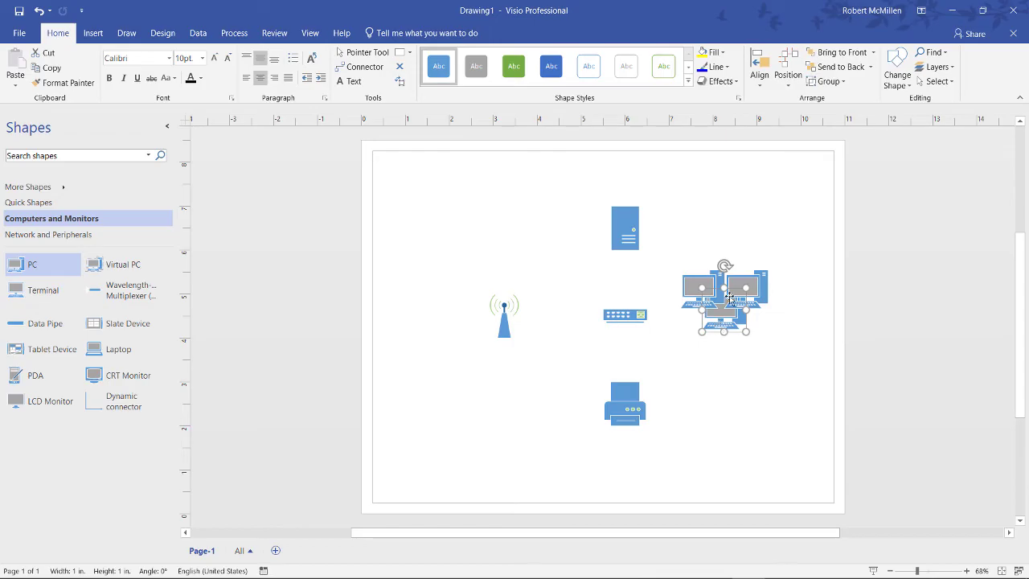
pyautogui.click(828, 53)
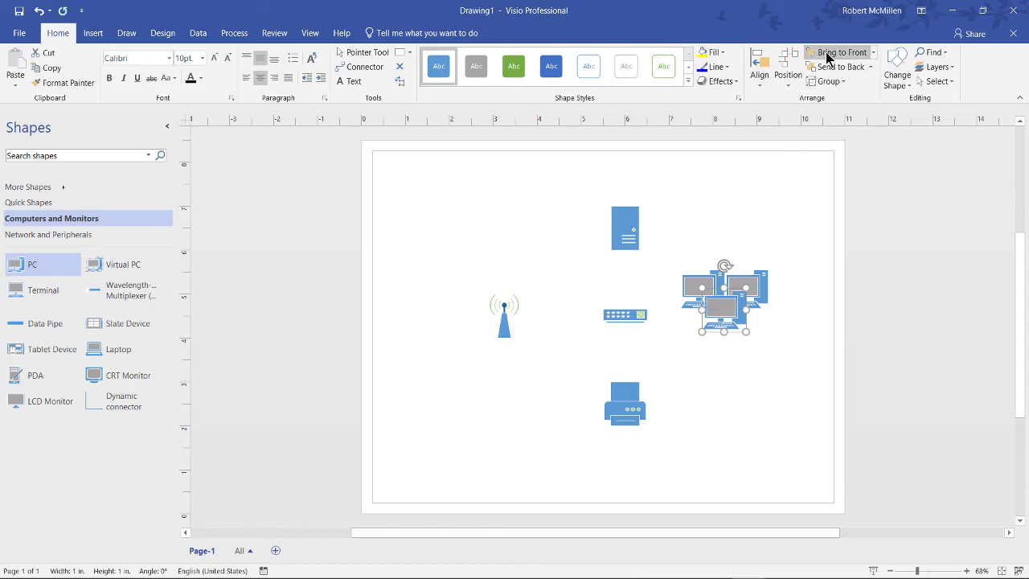
pyautogui.click(772, 367)
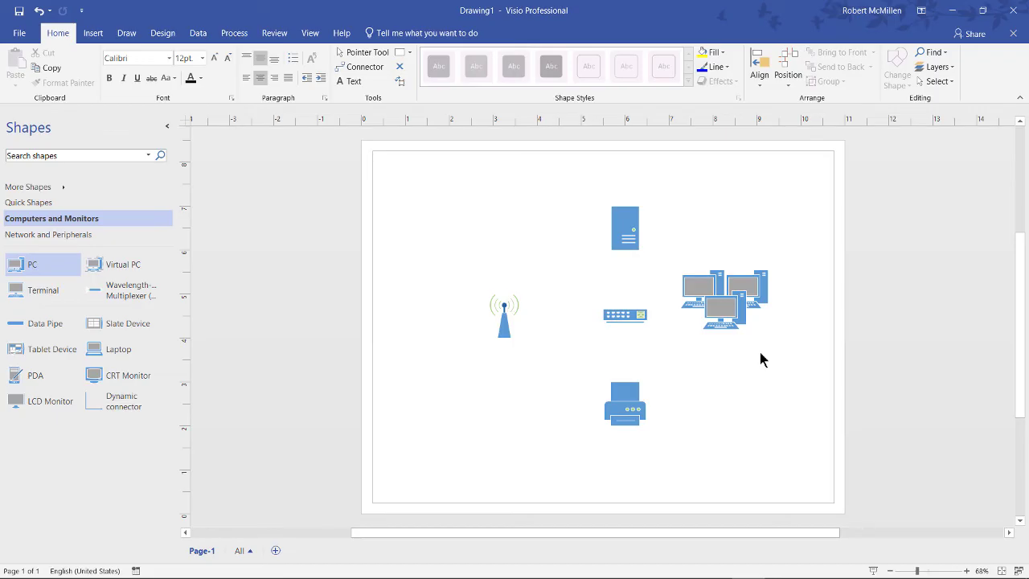
# Group the three PCs and move the group slightly down and right so it lines up with the switch.
pyautogui.moveTo(675, 238); pyautogui.dragTo(794, 369)
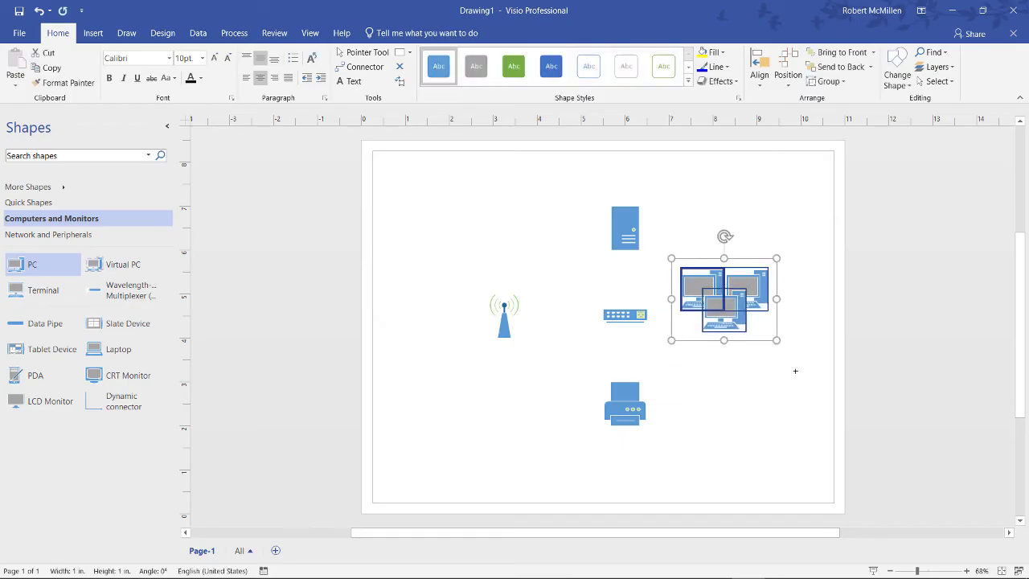
pyautogui.rightClick(751, 308)
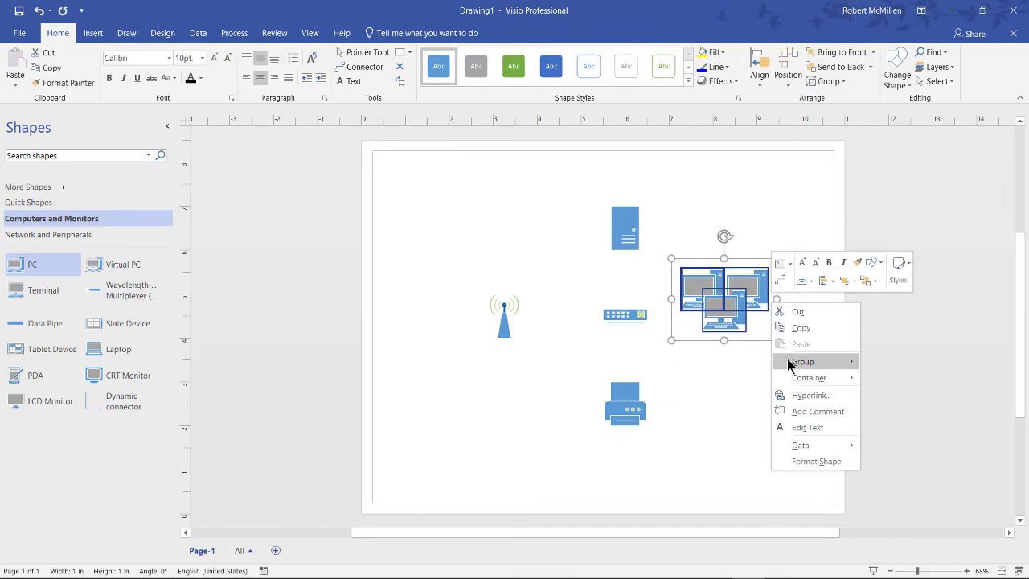
pyautogui.moveTo(792, 364)
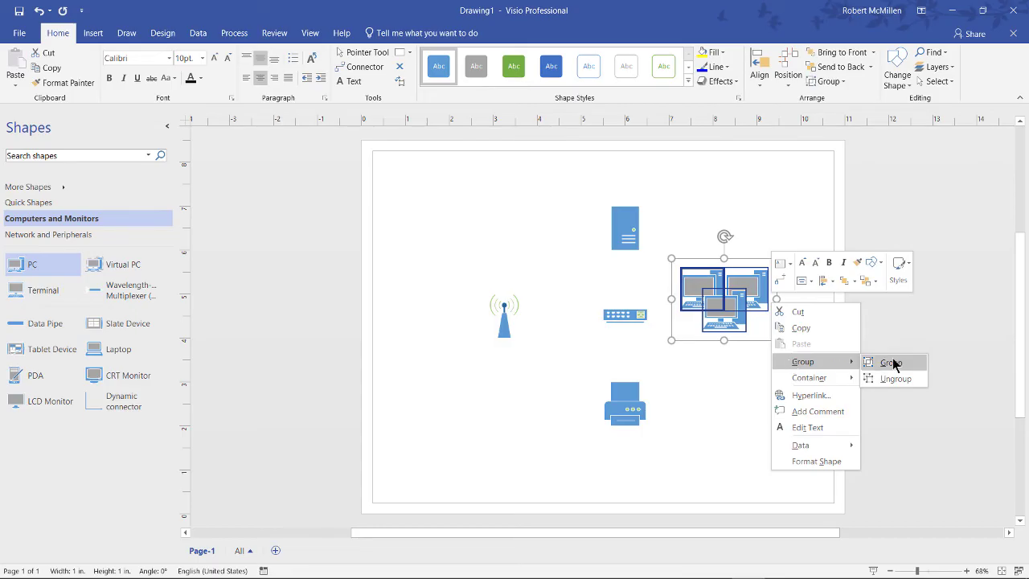
pyautogui.click(892, 364)
pyautogui.click(760, 367)
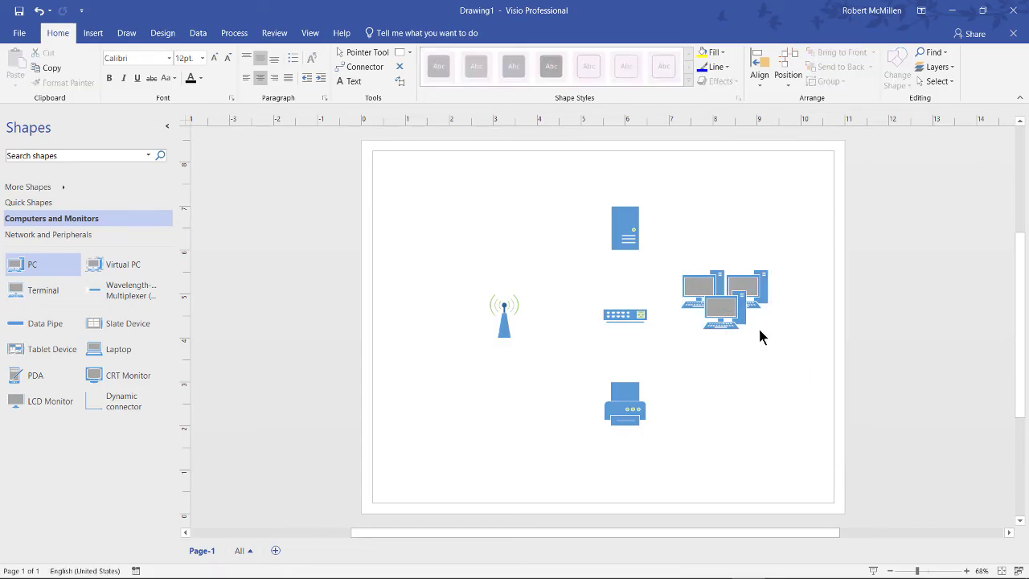
pyautogui.moveTo(737, 297)
pyautogui.mouseDown()
pyautogui.moveTo(747, 232)
pyautogui.moveTo(745, 299)
pyautogui.mouseUp()
pyautogui.click(763, 387)
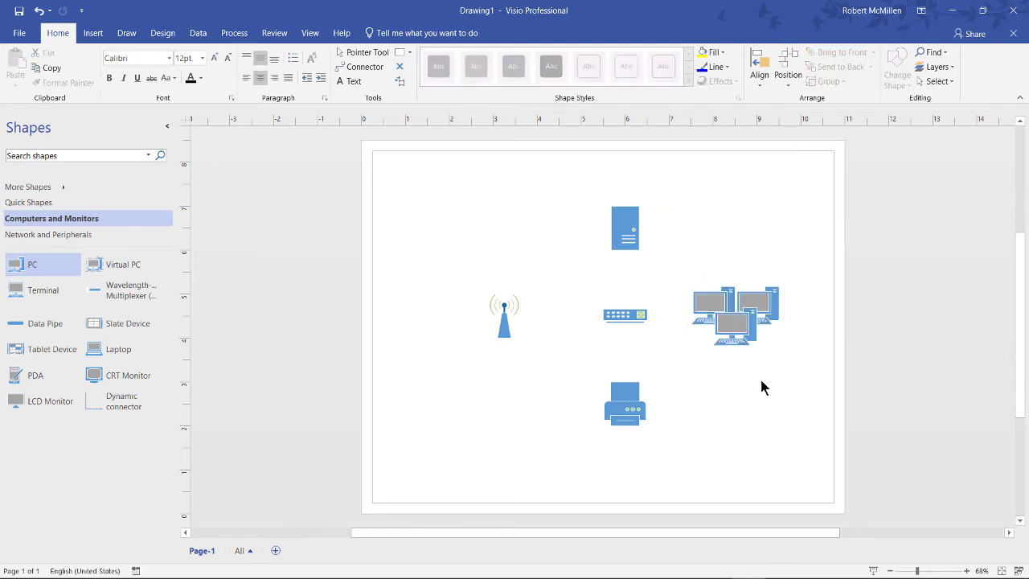
pyautogui.rightClick(729, 329)
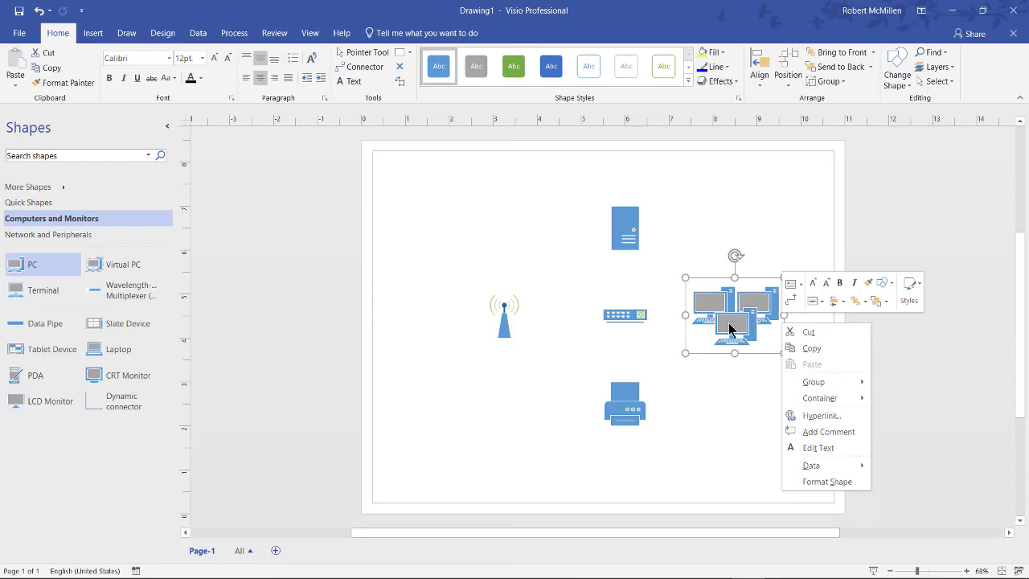
pyautogui.moveTo(855, 384)
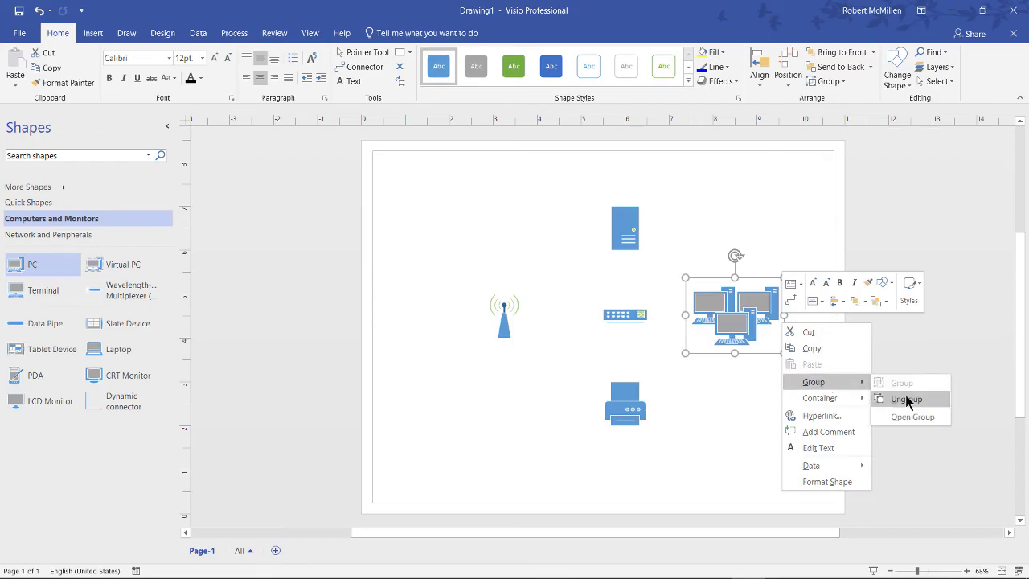
pyautogui.click(718, 394)
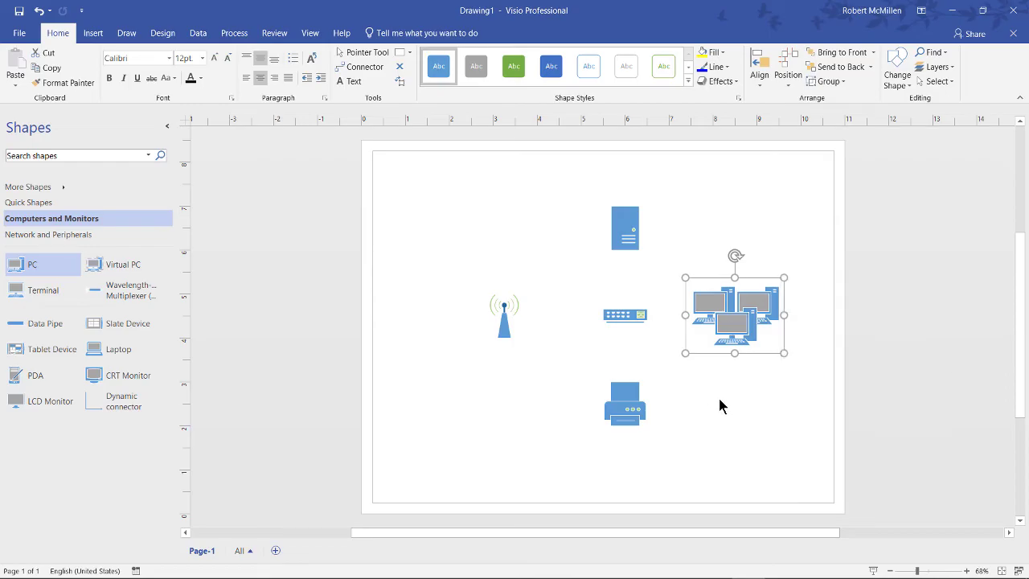
pyautogui.click(719, 399)
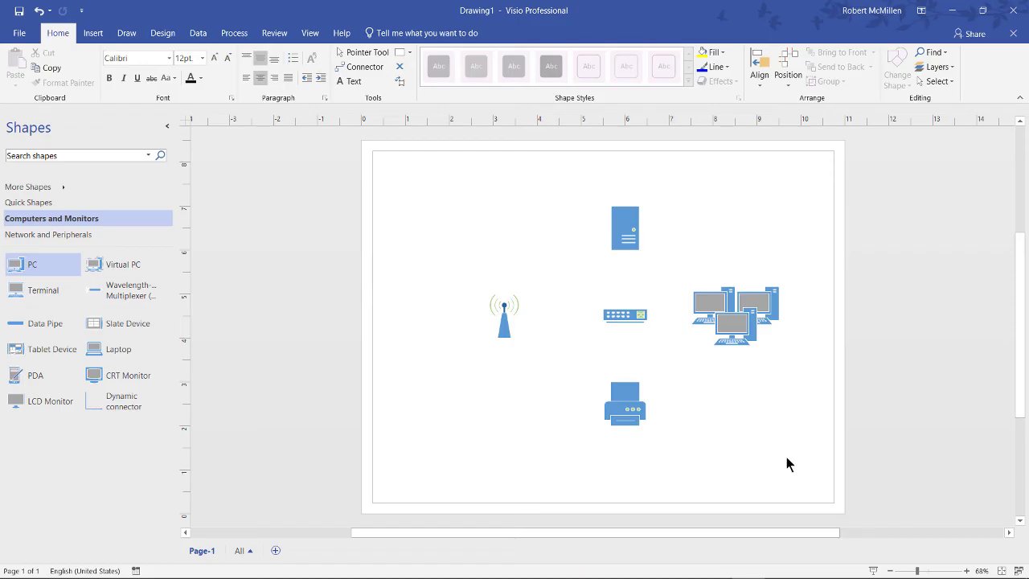
# Move all the network shapes together slightly left and down so the layout sits centred on the page.
pyautogui.moveTo(786, 456); pyautogui.dragTo(459, 183)
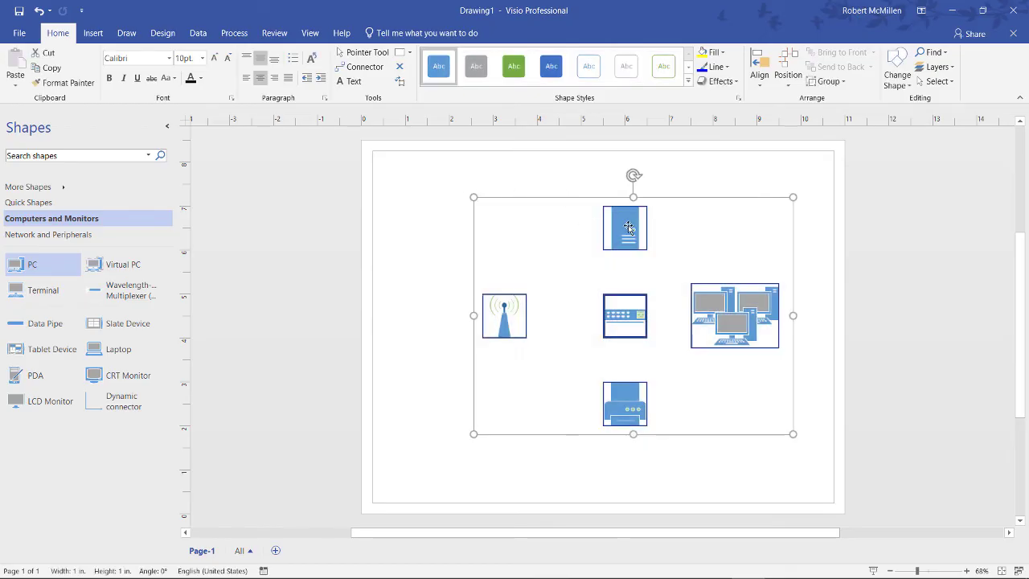
pyautogui.moveTo(628, 226); pyautogui.dragTo(599, 217)
pyautogui.click(450, 174)
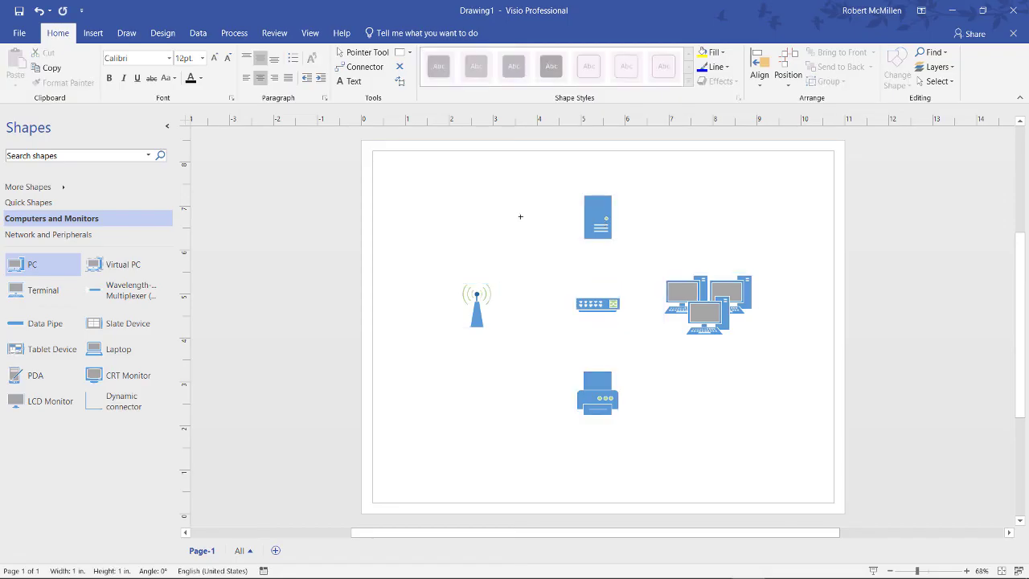
pyautogui.moveTo(442, 172); pyautogui.dragTo(782, 495)
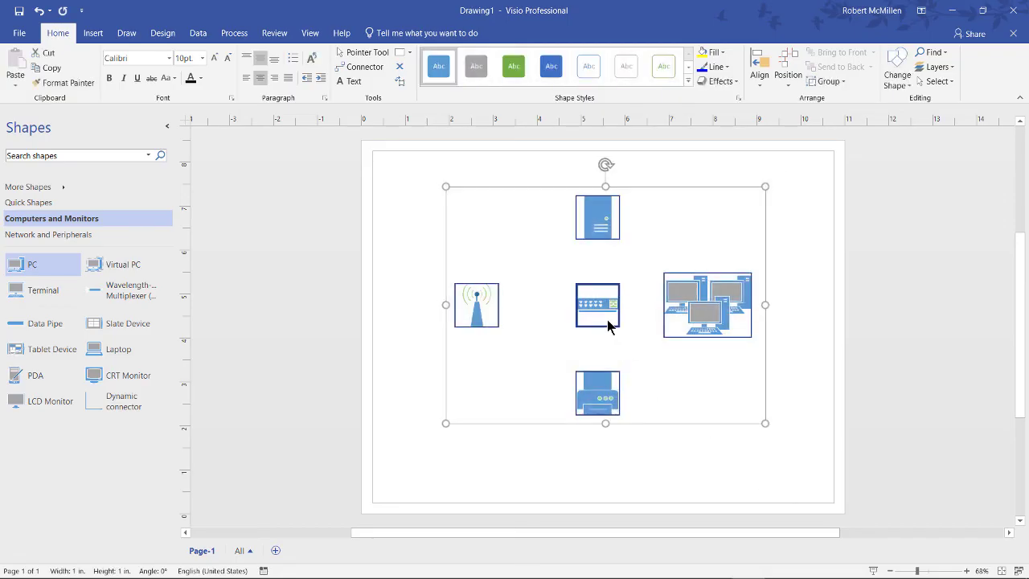
pyautogui.moveTo(608, 327); pyautogui.dragTo(607, 353)
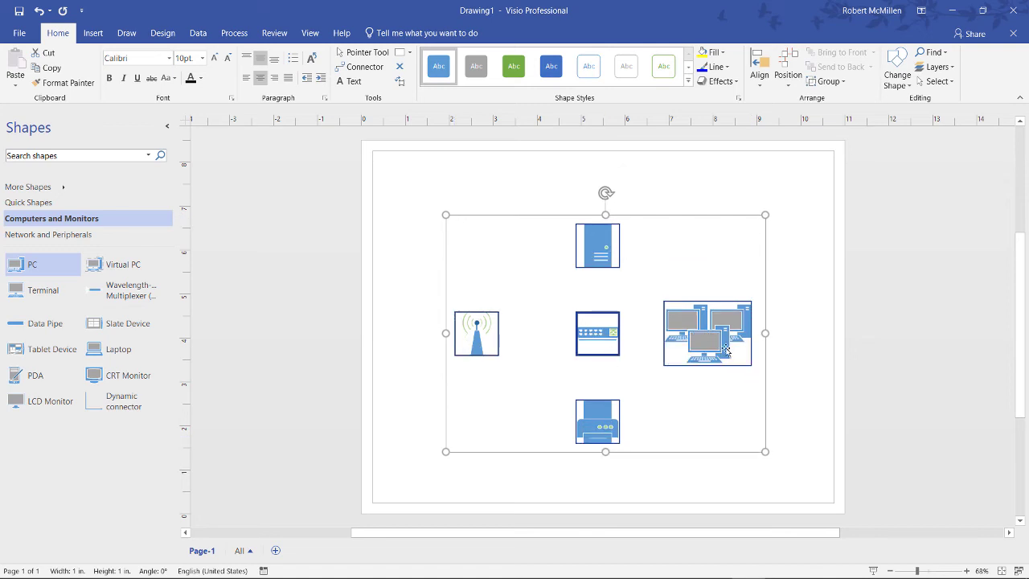
pyautogui.click(744, 213)
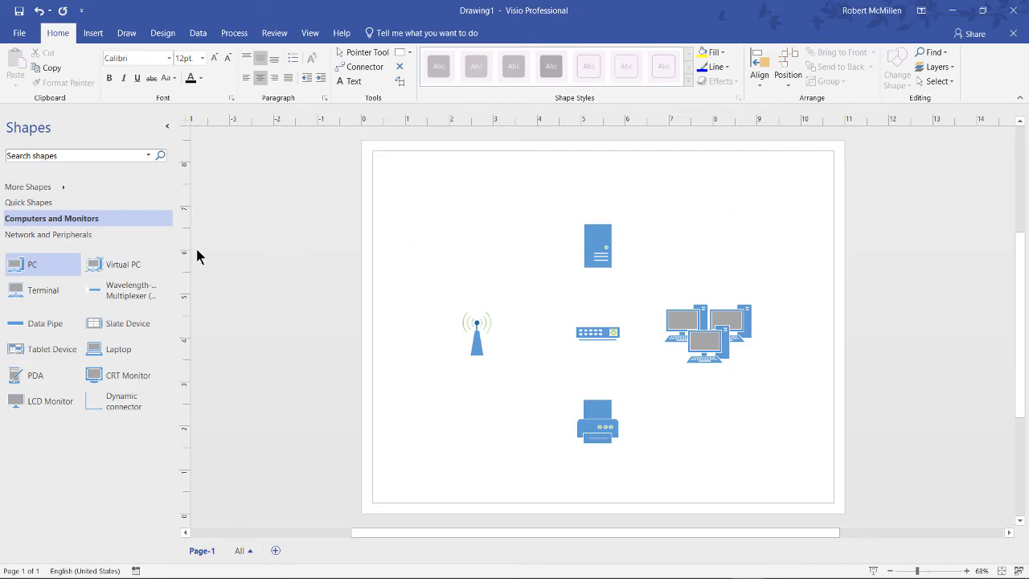
# Add a Firewall shape from the Network and Peripherals stencil to the left of the printer.
pyautogui.click(79, 239)
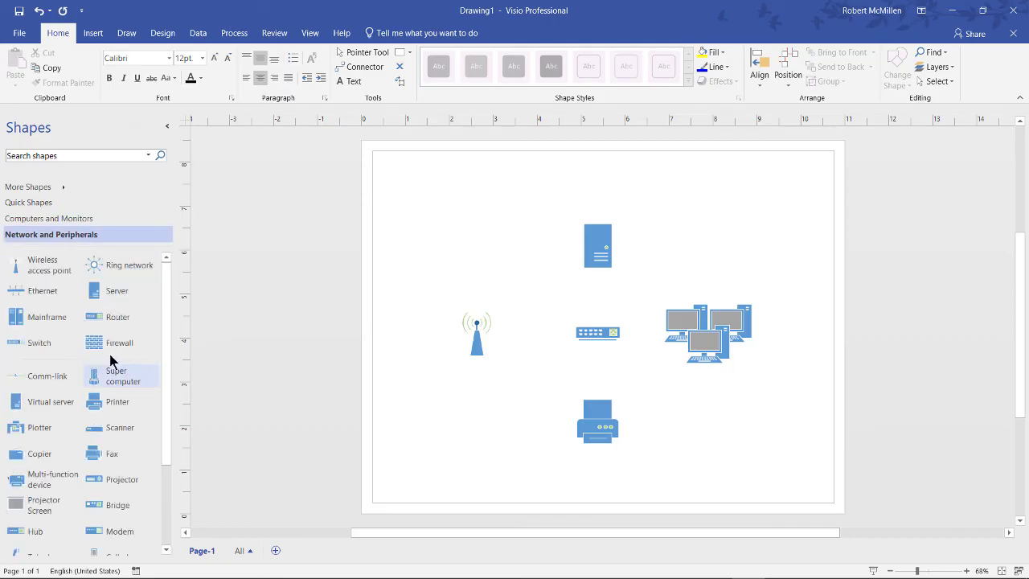
pyautogui.moveTo(95, 344); pyautogui.dragTo(503, 426)
pyautogui.click(431, 399)
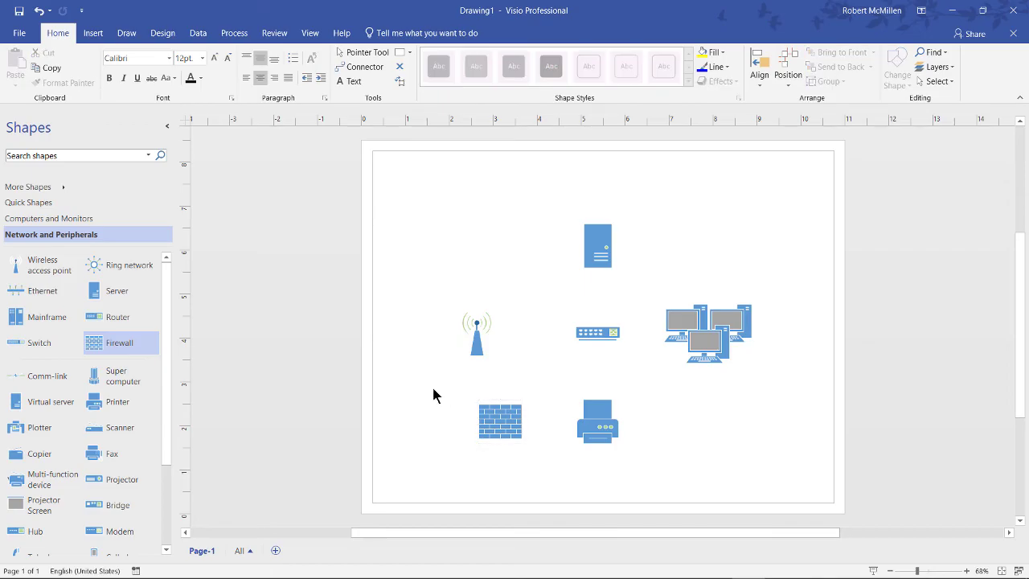
# Search the shapes for "cloud" and place the Conceptual Web Site Cloud left of the firewall, shrunk to fit on the page.
pyautogui.click(74, 156)
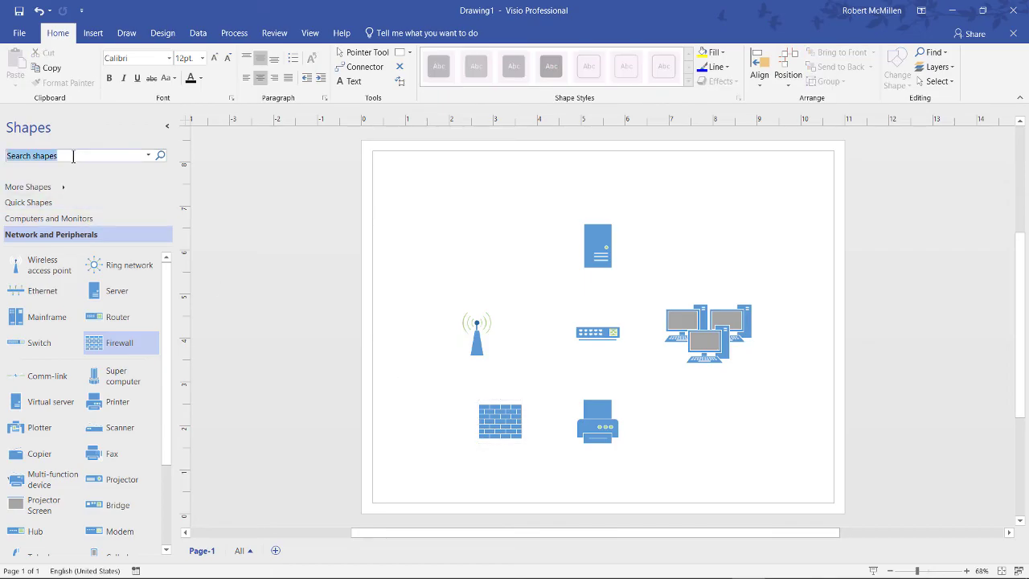
pyautogui.write('cloud')
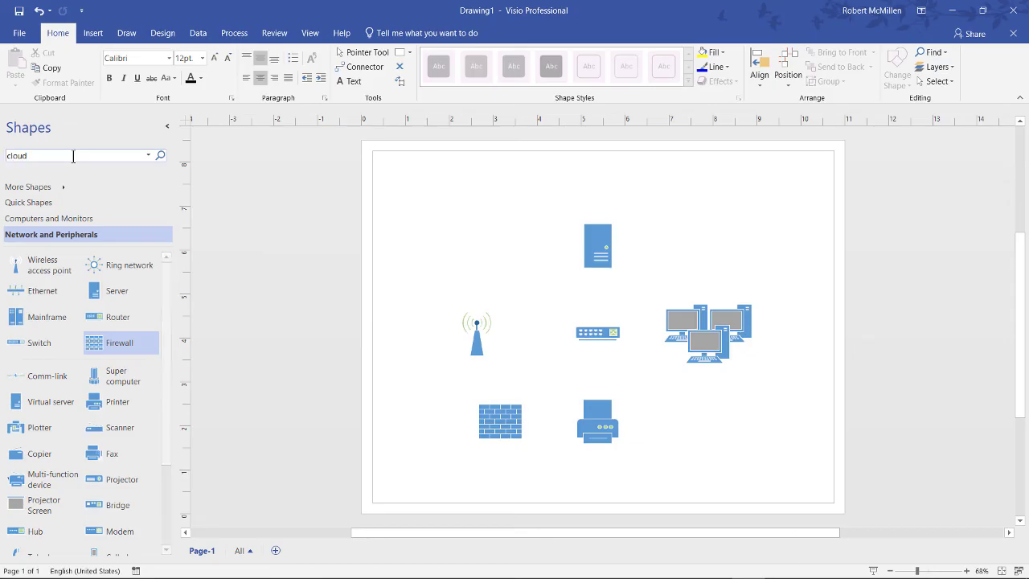
pyautogui.press('Return')
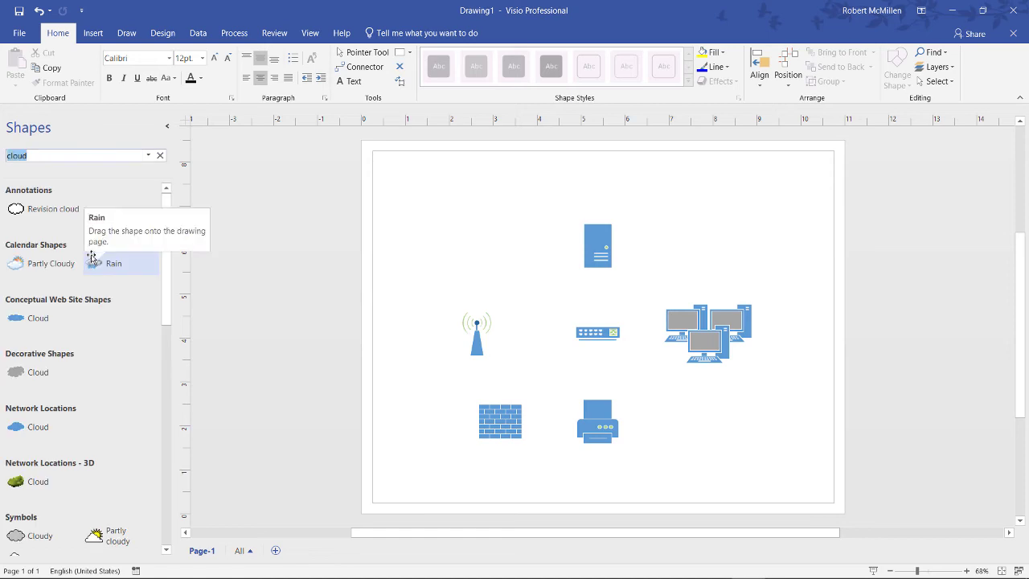
pyautogui.moveTo(20, 318); pyautogui.dragTo(416, 423)
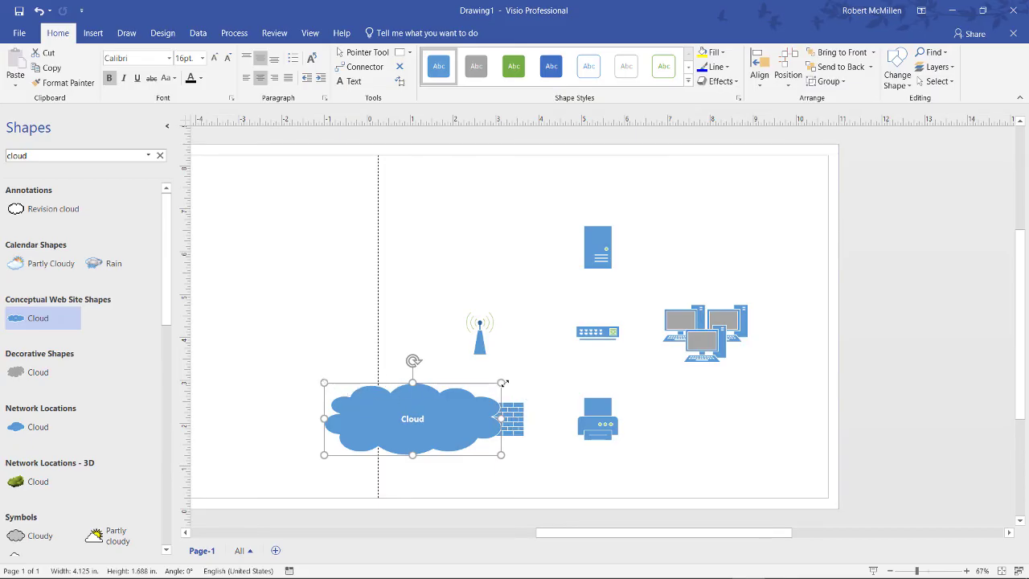
pyautogui.moveTo(501, 383); pyautogui.dragTo(425, 421)
pyautogui.click(515, 462)
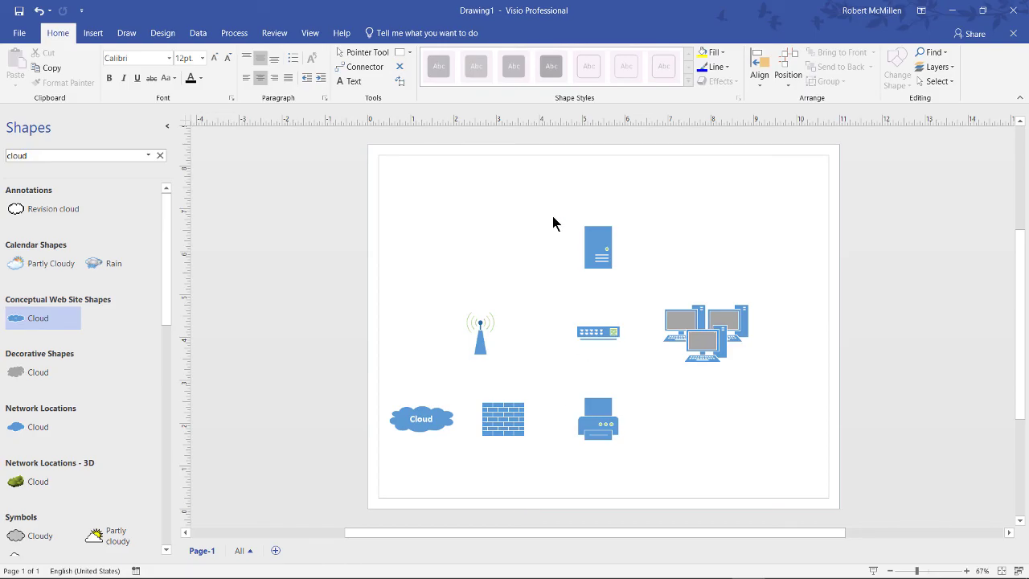
# Move the server, switch, printer and PC group right and down, and bring the wireless access point back in line left of the switch.
pyautogui.moveTo(551, 217); pyautogui.dragTo(769, 479)
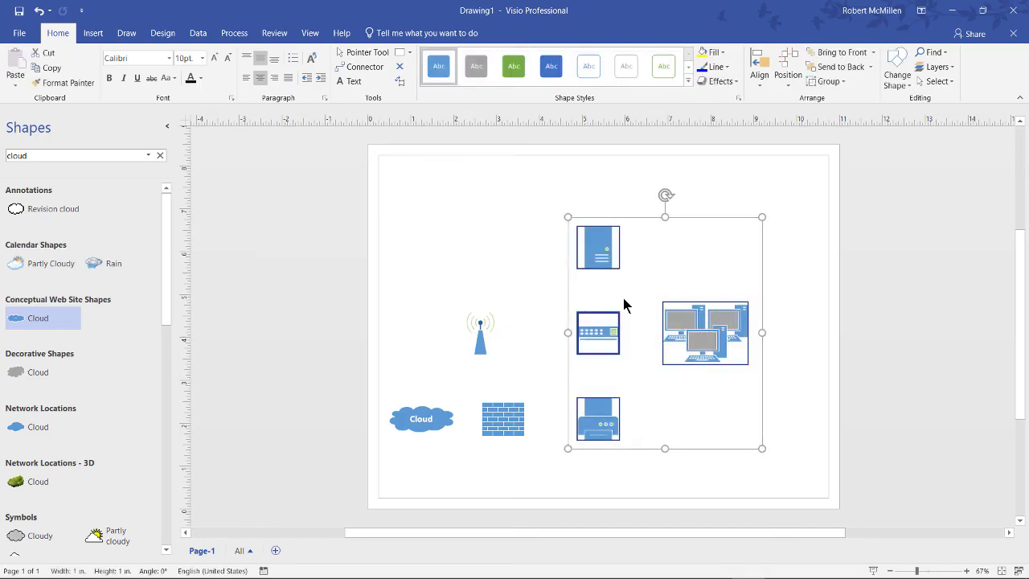
pyautogui.moveTo(595, 250); pyautogui.dragTo(654, 271)
pyautogui.click(551, 321)
pyautogui.moveTo(480, 338); pyautogui.dragTo(565, 356)
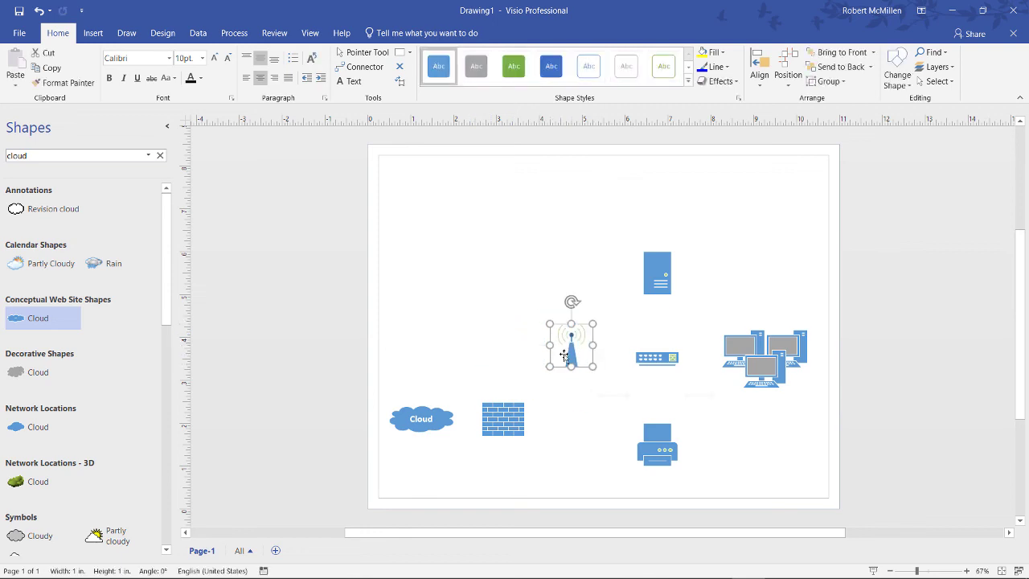
pyautogui.click(532, 273)
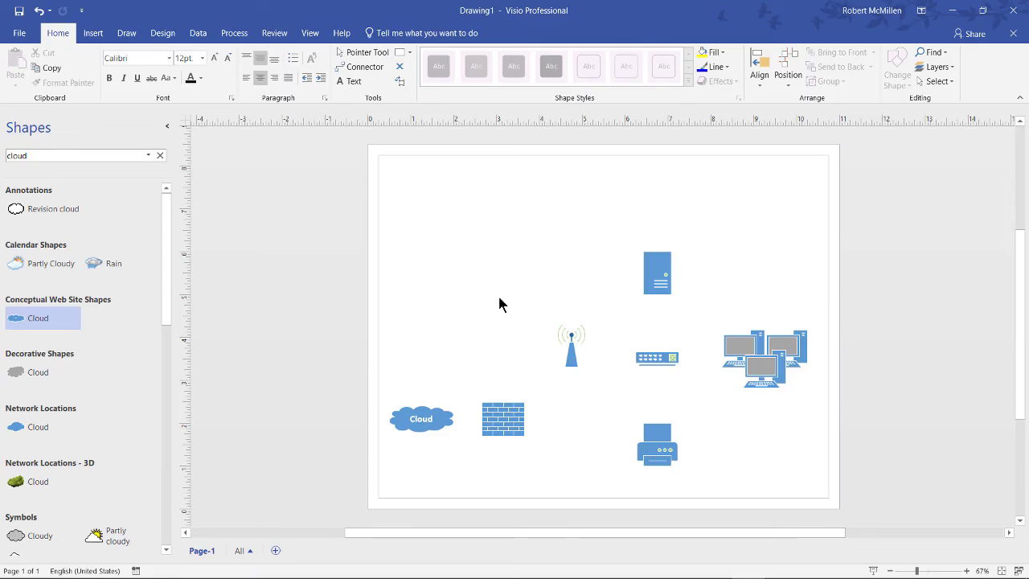
# Connect the switch to the server, PC group, printer, wireless access point and firewall, and link the firewall to the cloud with connectors.
pyautogui.click(659, 359)
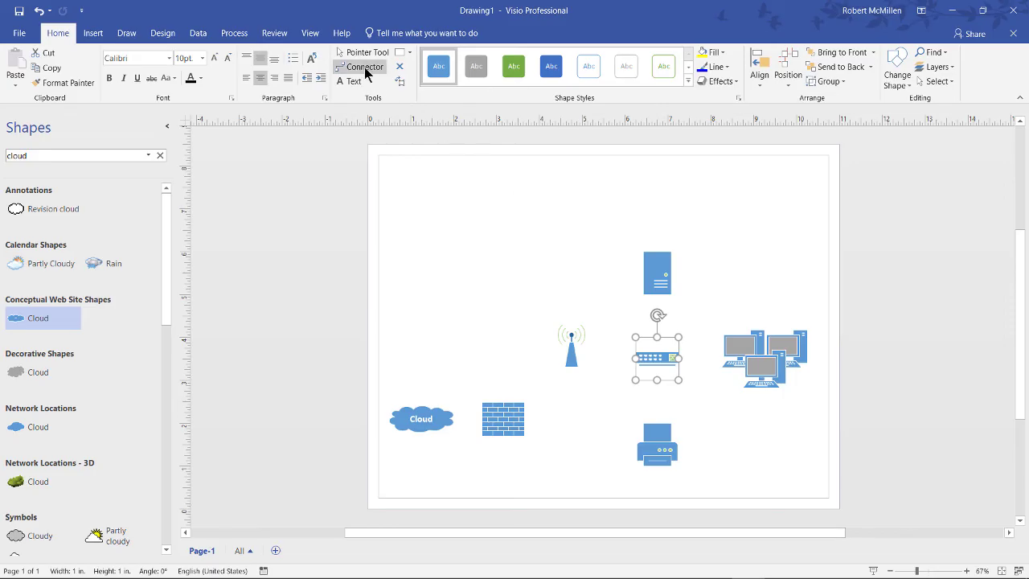
pyautogui.click(364, 67)
pyautogui.click(657, 360)
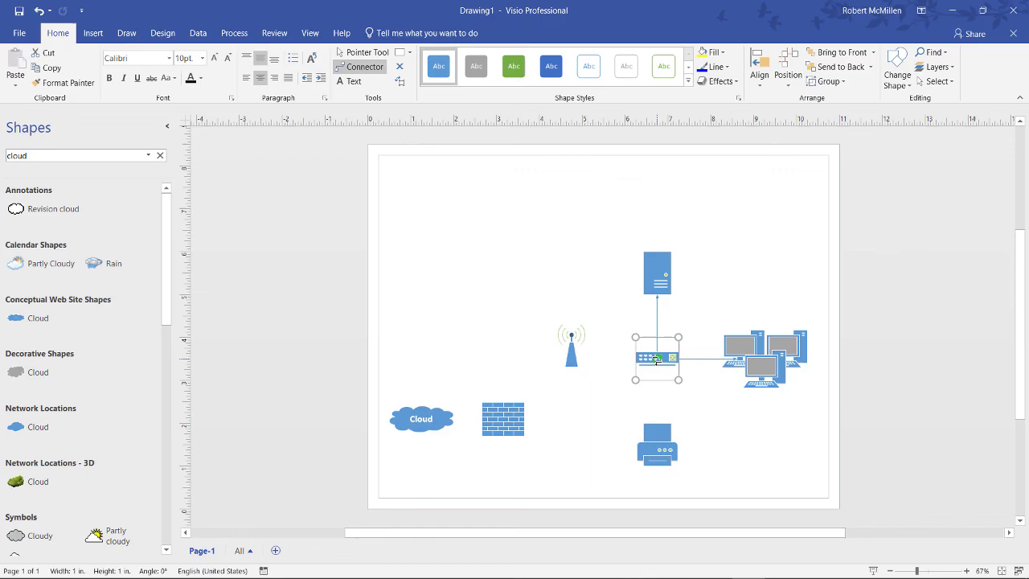
pyautogui.moveTo(656, 360); pyautogui.dragTo(658, 425)
pyautogui.moveTo(653, 359); pyautogui.dragTo(434, 418)
pyautogui.click(560, 436)
pyautogui.click(571, 428)
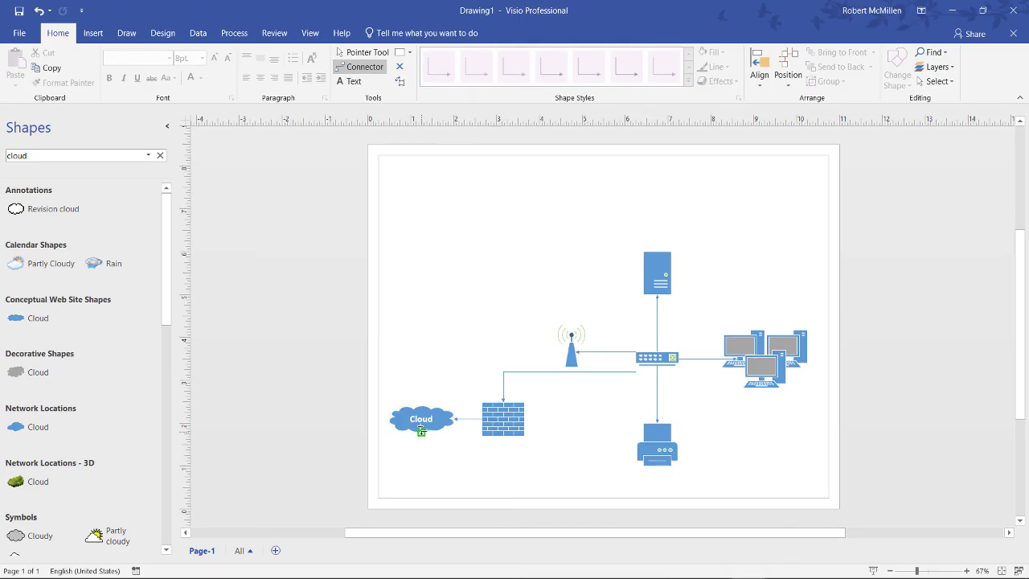
# Move the cloud above the firewall and shift the whole connected diagram up and left to centre it on the page.
pyautogui.moveTo(422, 422); pyautogui.dragTo(492, 295)
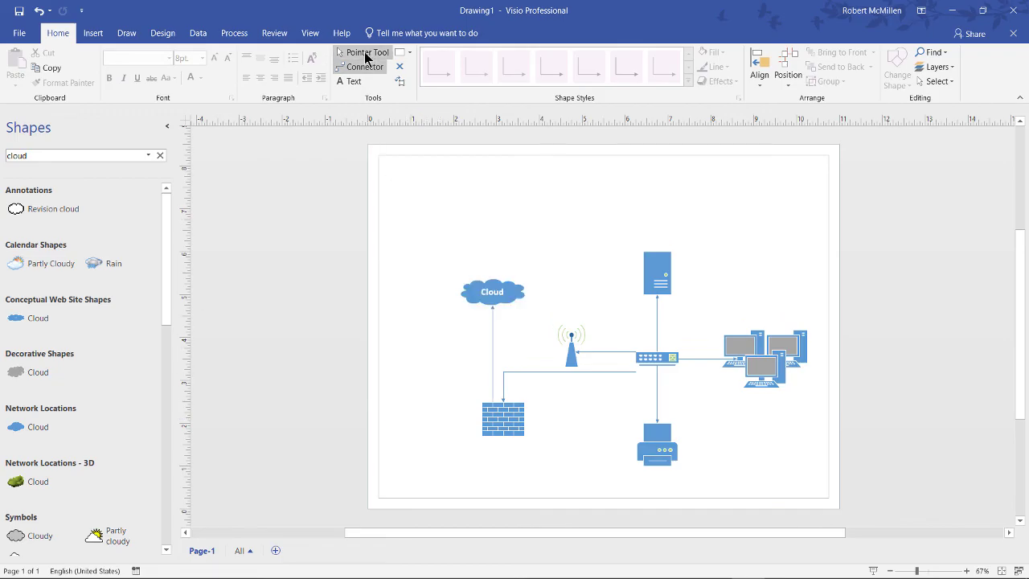
pyautogui.click(362, 52)
pyautogui.moveTo(420, 192); pyautogui.dragTo(832, 497)
pyautogui.moveTo(507, 293); pyautogui.dragTo(476, 268)
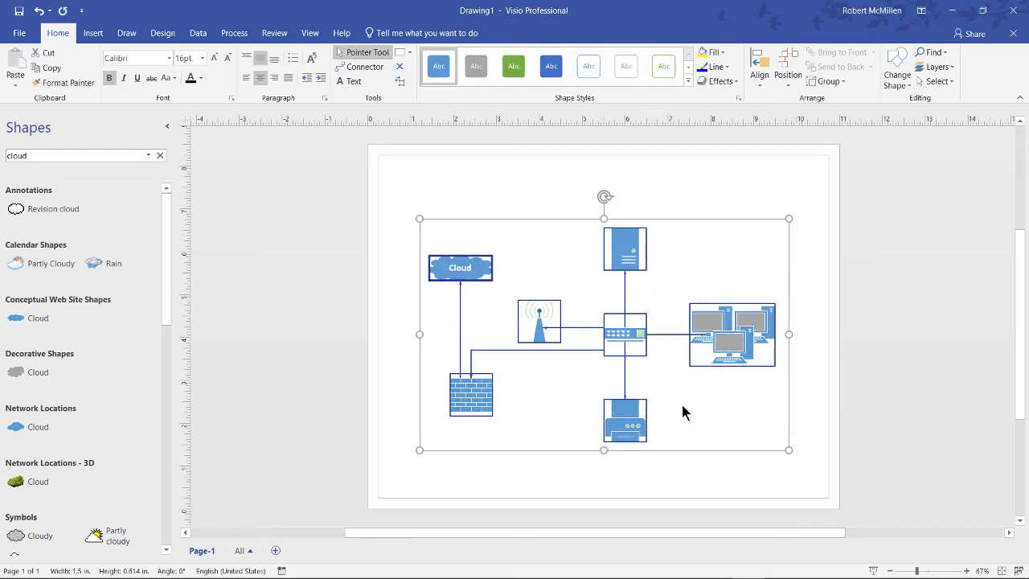
pyautogui.click(733, 431)
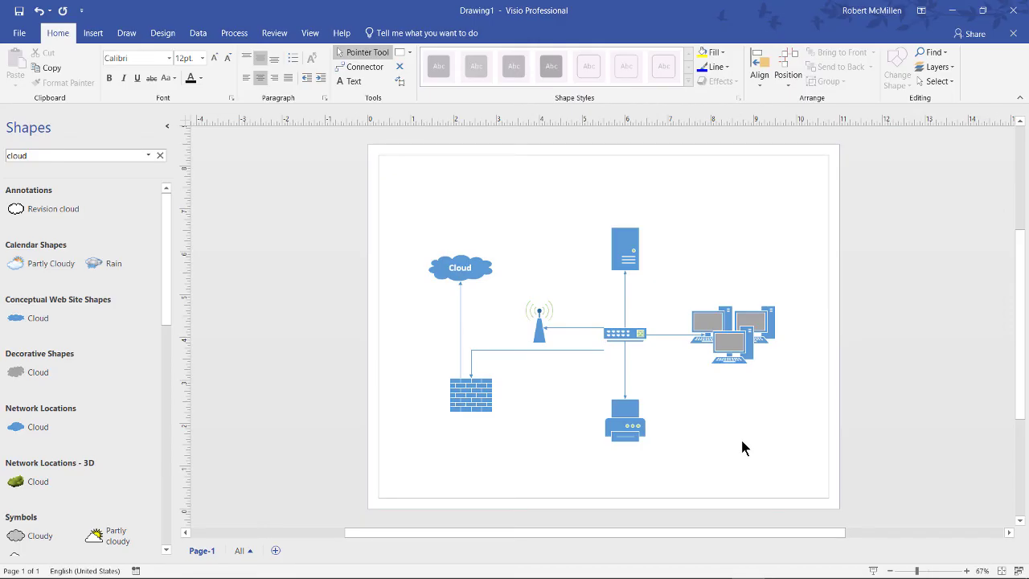
# Apply the green variant style to the server and the grey variant style to the printer.
pyautogui.click(628, 248)
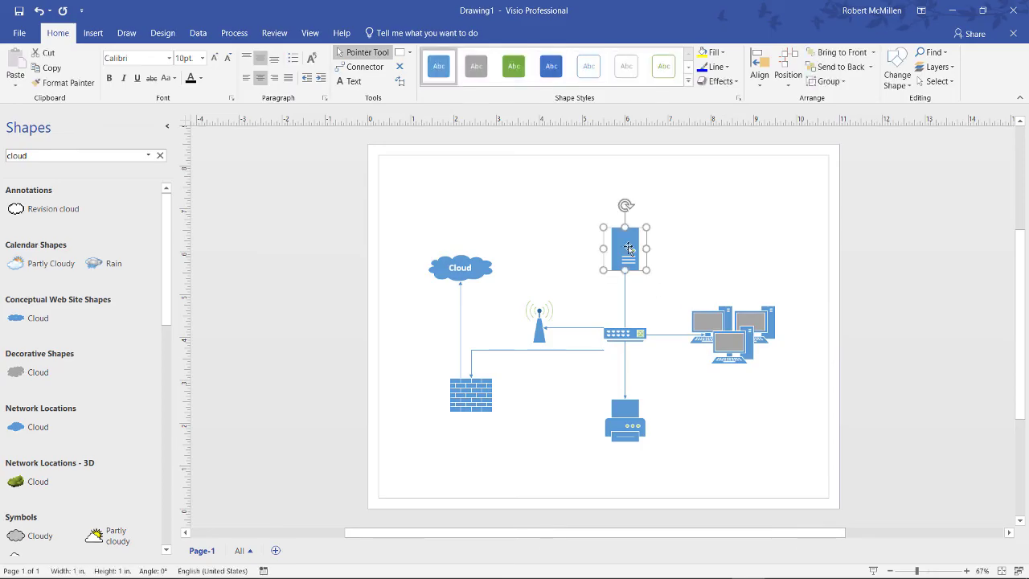
pyautogui.click(512, 71)
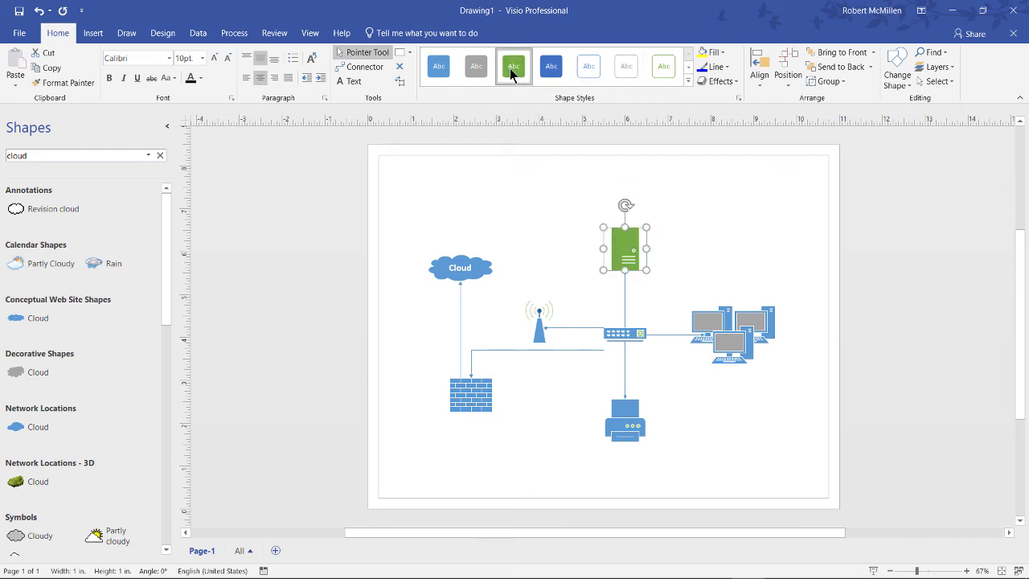
pyautogui.click(621, 427)
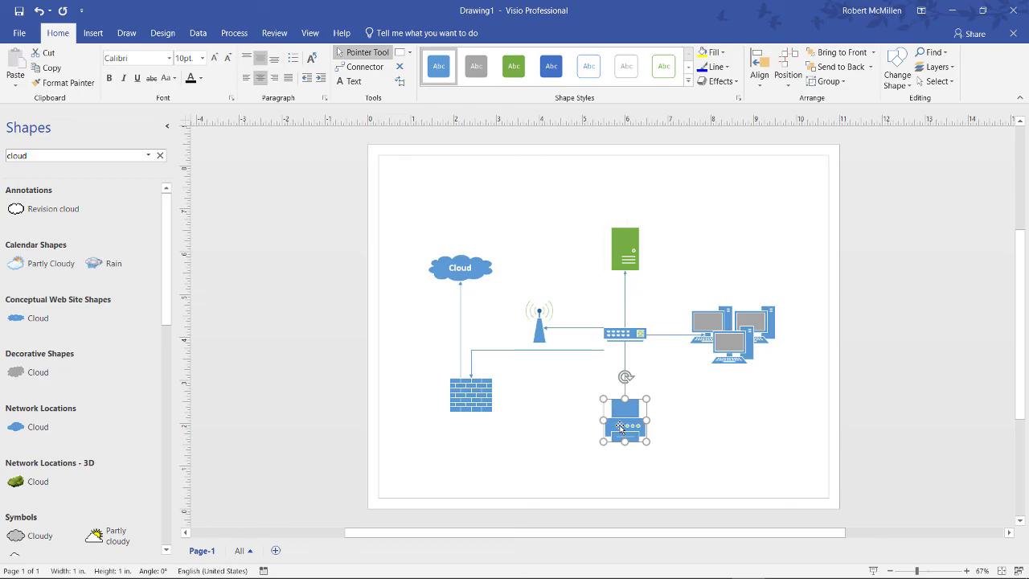
pyautogui.click(476, 67)
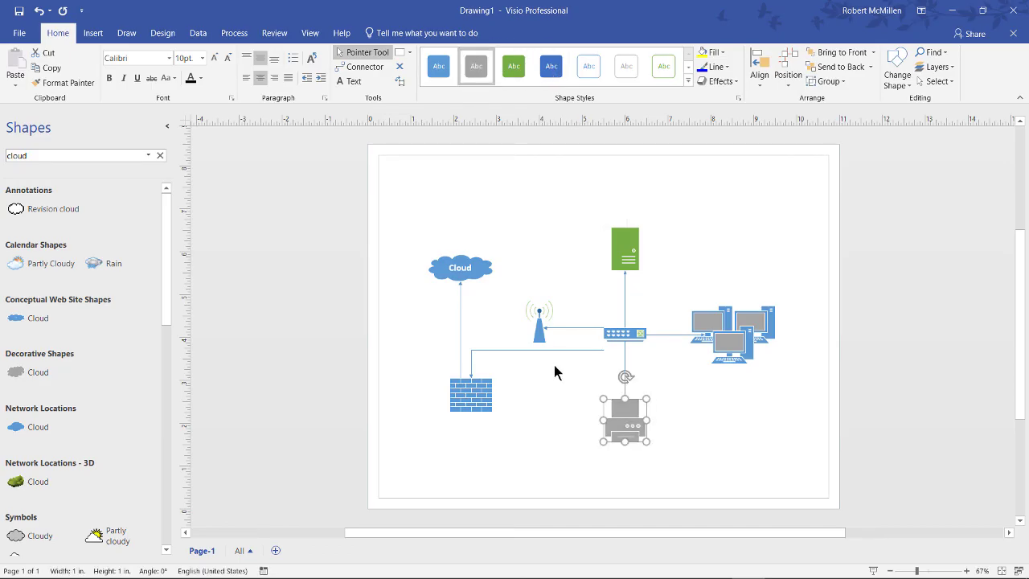
# Apply the darkest olive-green theme style to the wireless access point.
pyautogui.click(540, 331)
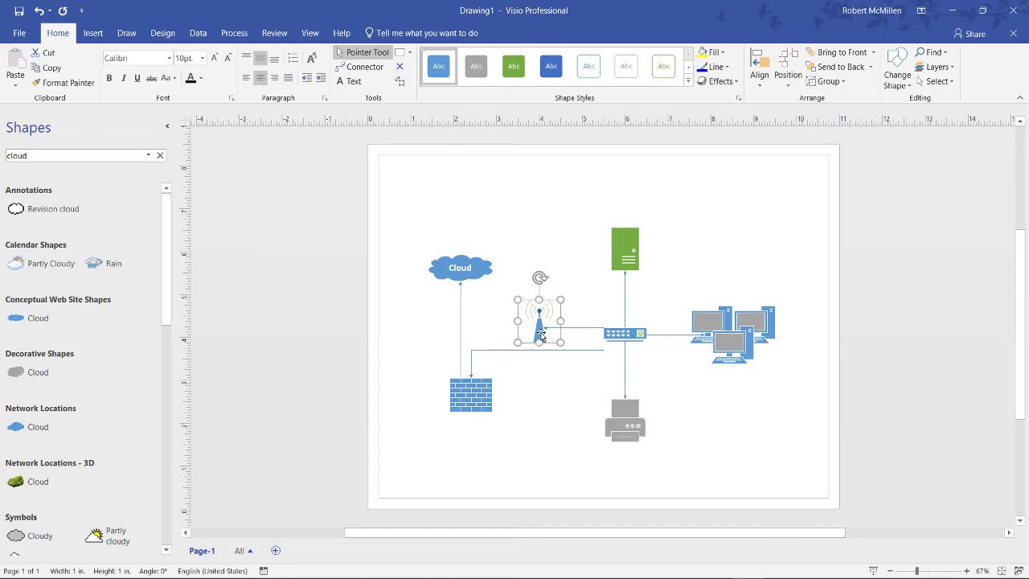
pyautogui.click(687, 81)
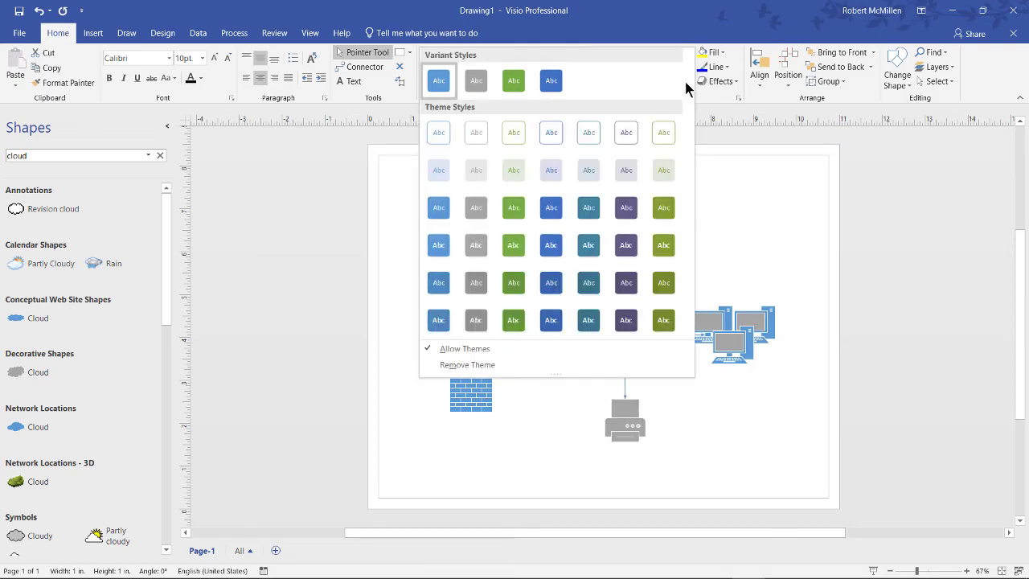
pyautogui.click(663, 321)
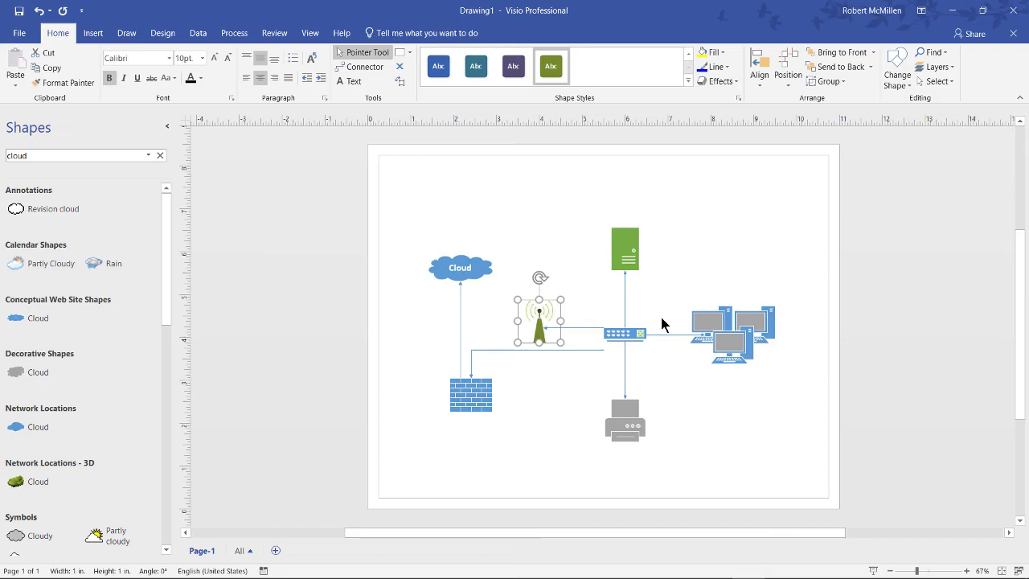
pyautogui.click(470, 399)
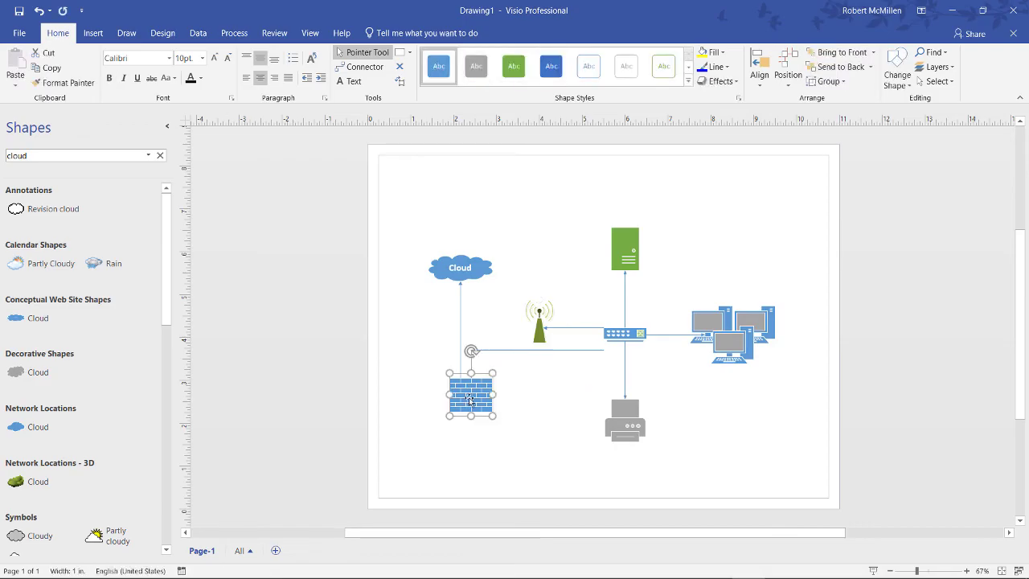
pyautogui.click(687, 84)
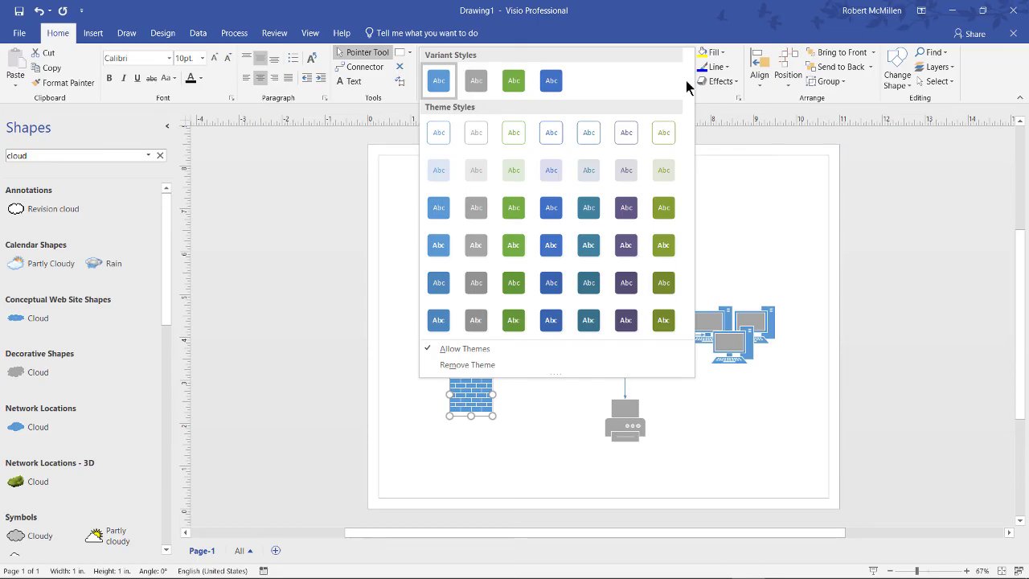
pyautogui.click(742, 157)
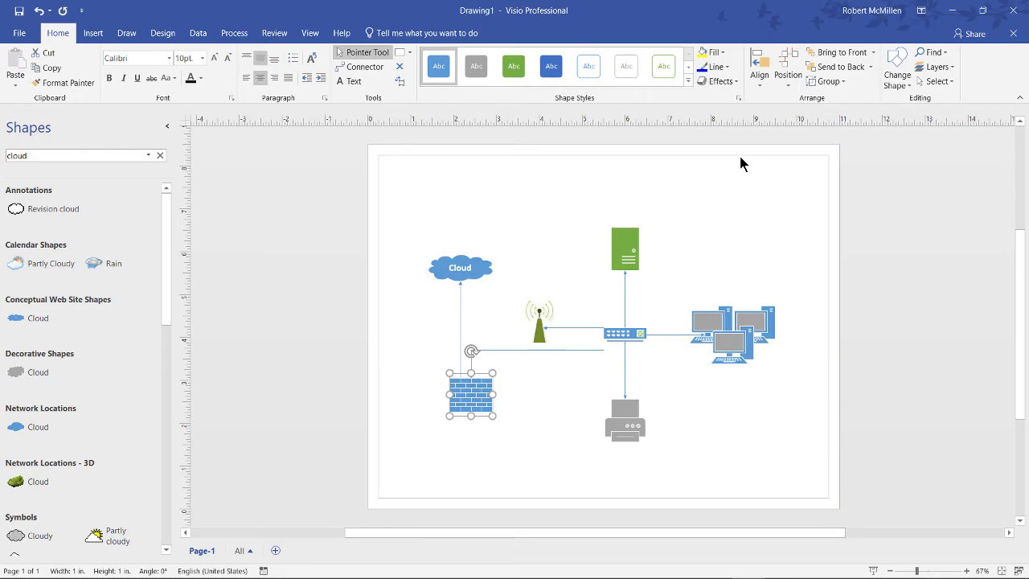
# Apply the Whisp theme, with grey-green shapes and red accents, to the whole diagram.
pyautogui.click(163, 36)
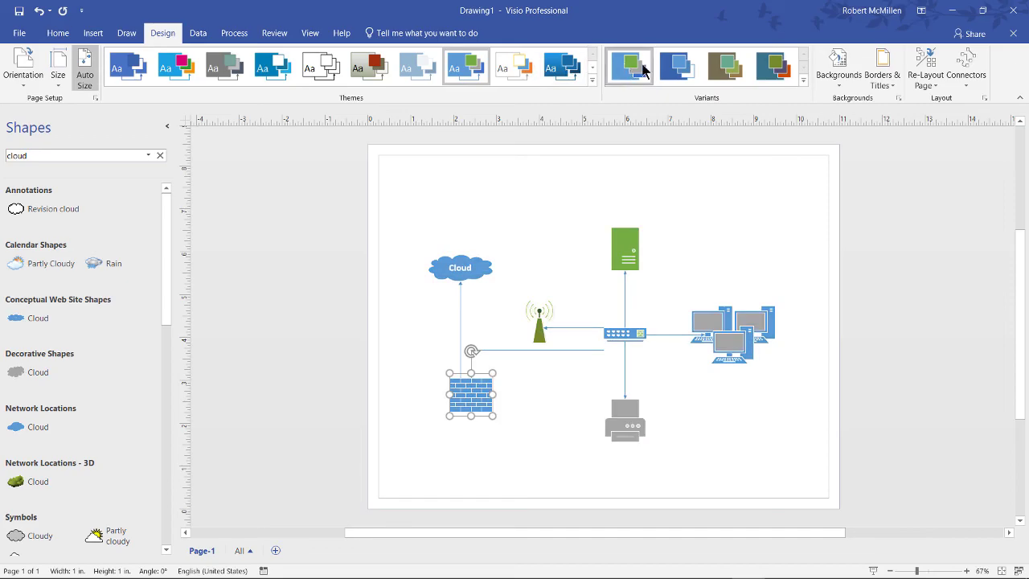
pyautogui.click(802, 81)
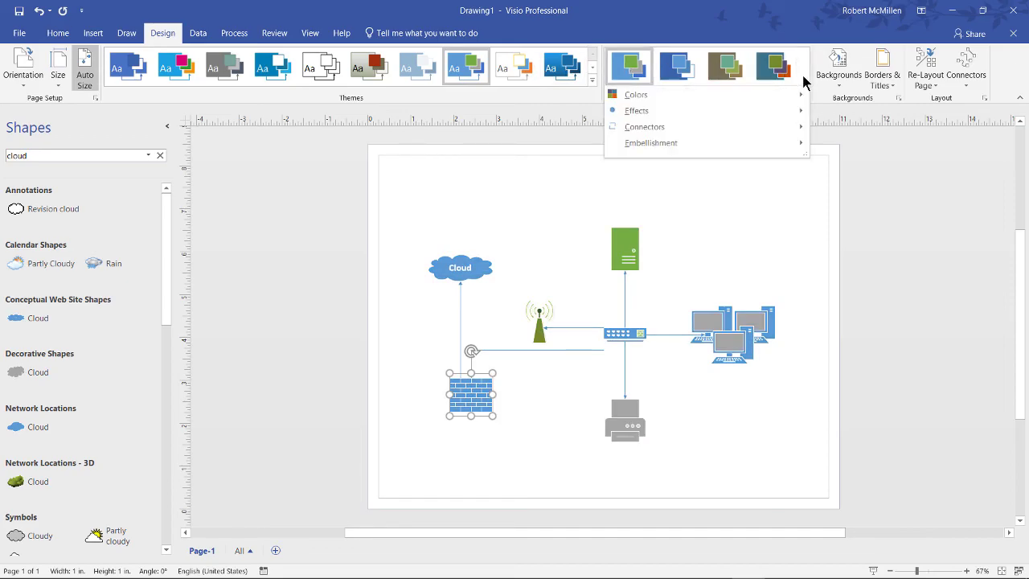
pyautogui.moveTo(788, 93)
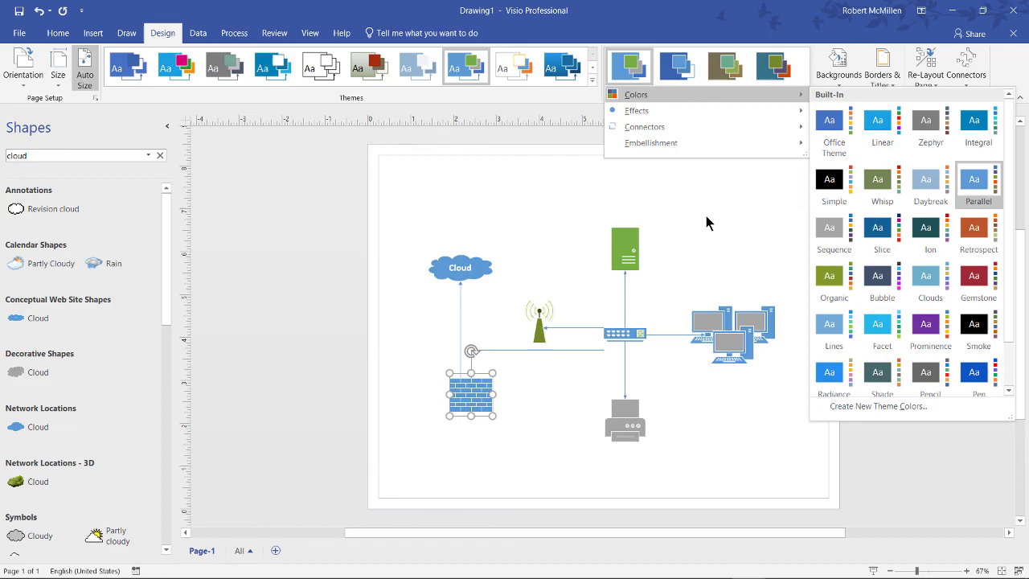
pyautogui.click(179, 68)
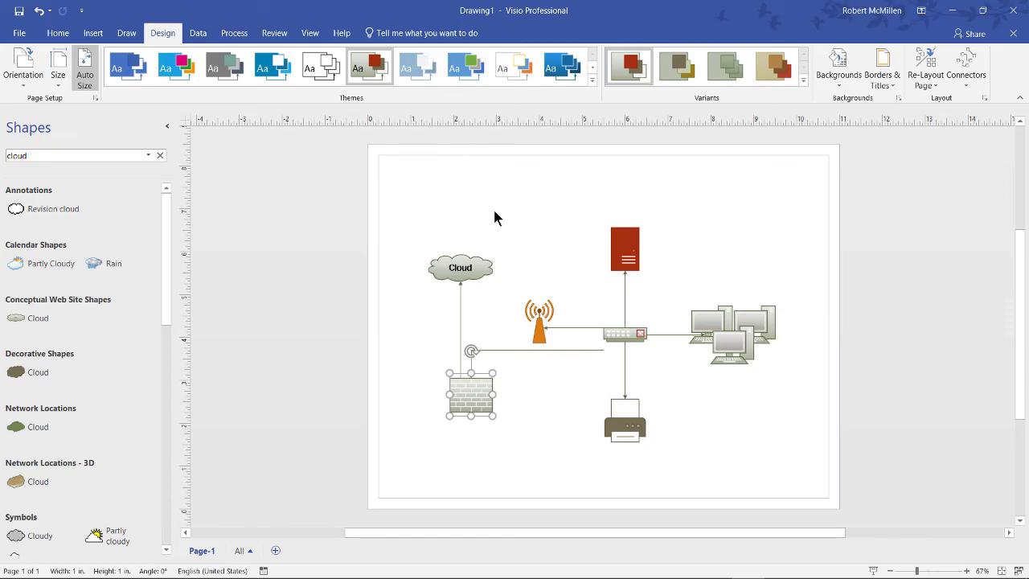
# Apply the red variant style to the firewall.
pyautogui.click(58, 33)
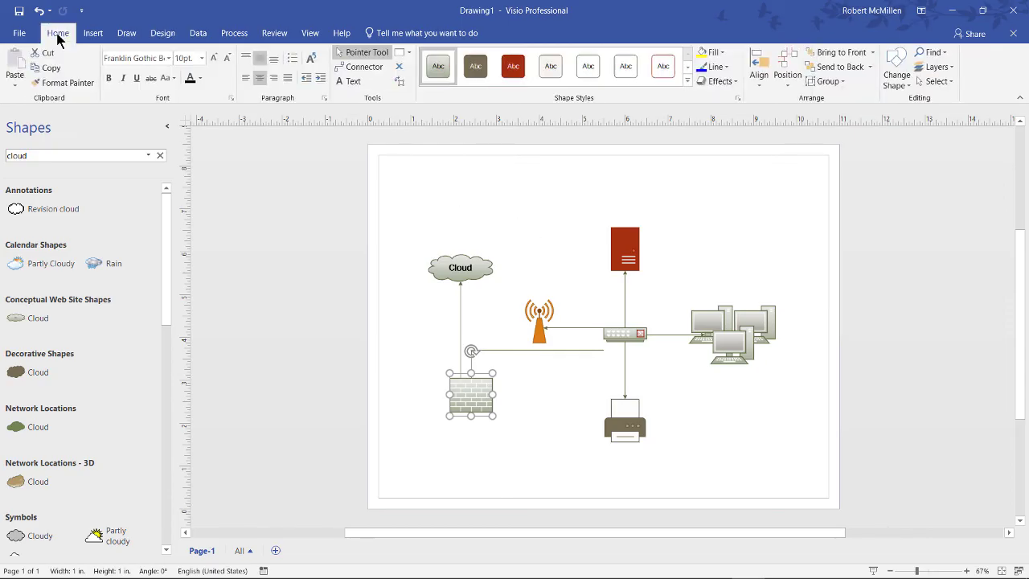
pyautogui.press('Escape')
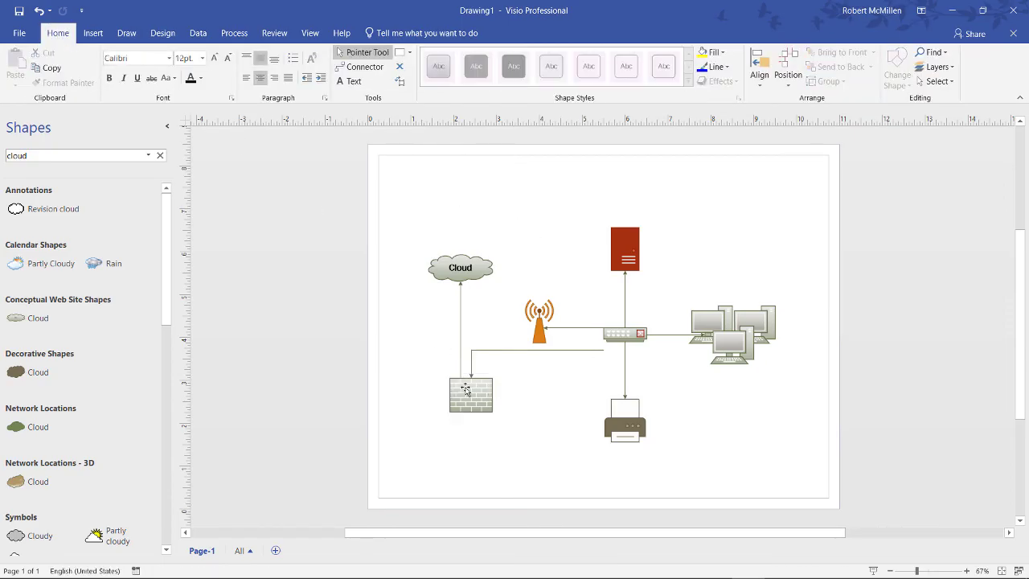
pyautogui.scroll(2, 466, 402)
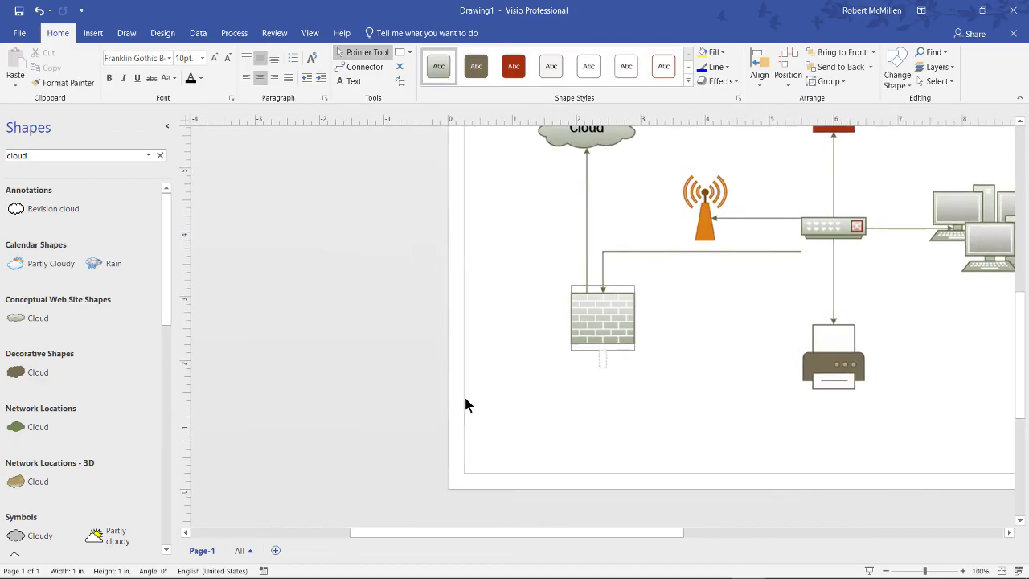
pyautogui.click(513, 66)
pyautogui.click(495, 243)
pyautogui.scroll(-2, 494, 243)
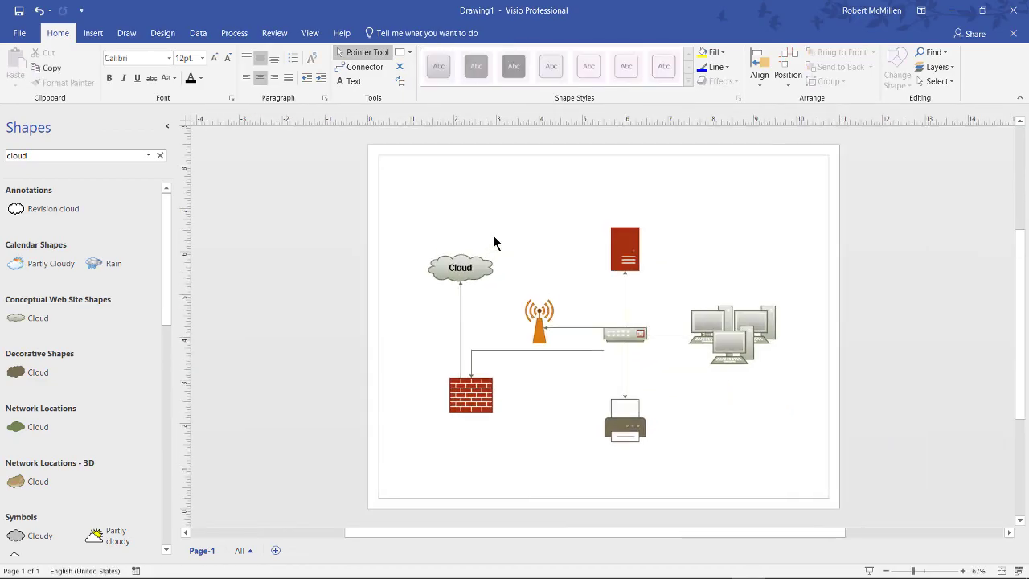
# Add a "Firewall" text label about 1.56 in wide below the firewall and format it bold at 18 pt.
pyautogui.click(355, 82)
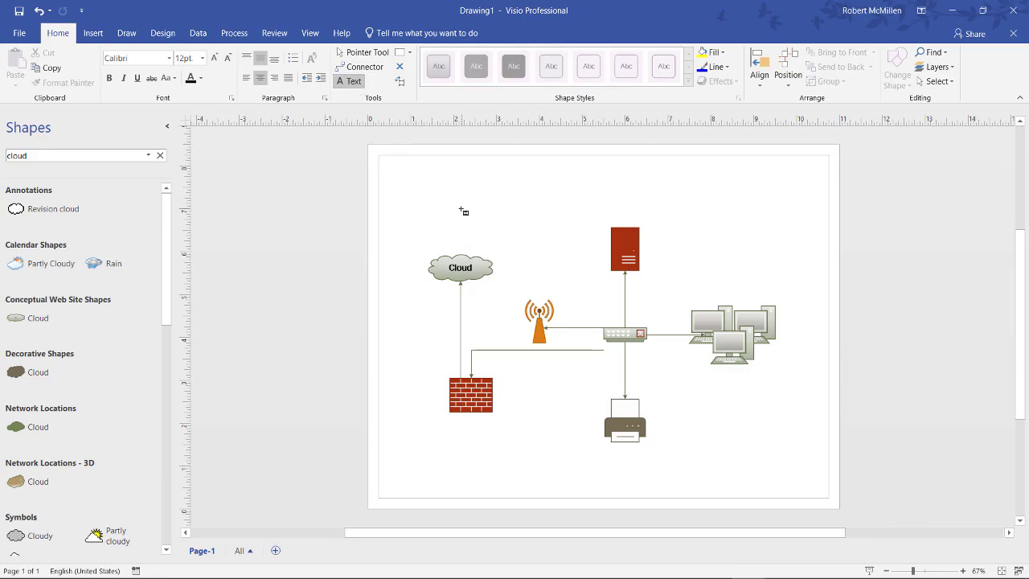
pyautogui.moveTo(438, 422); pyautogui.dragTo(503, 433)
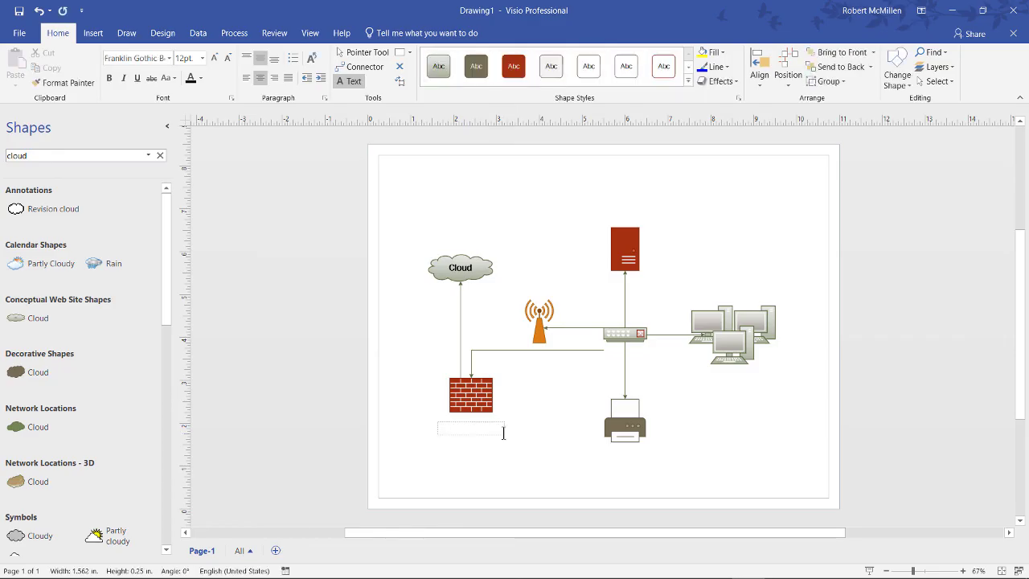
pyautogui.write('Firewall')
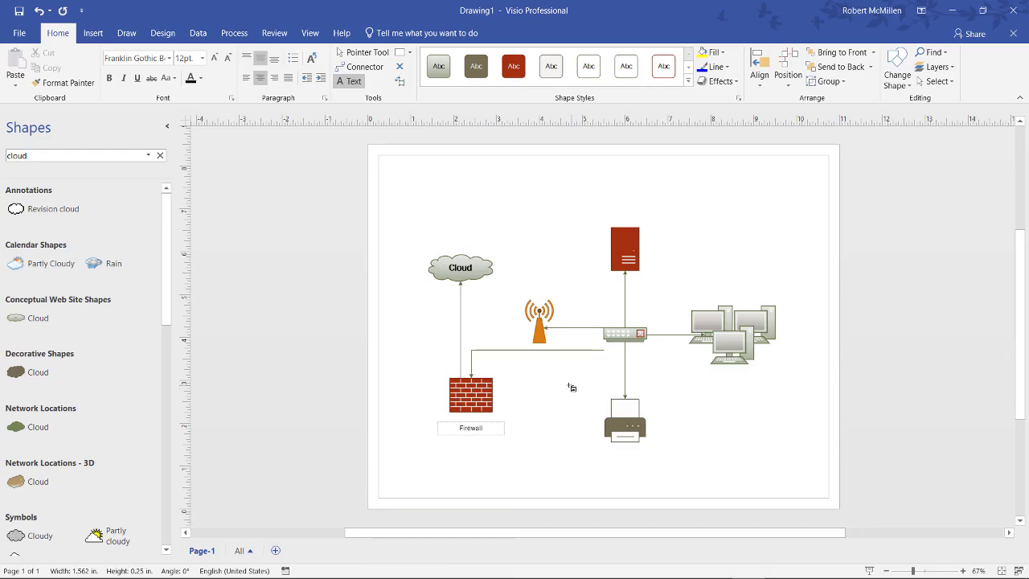
pyautogui.moveTo(487, 427); pyautogui.dragTo(454, 429)
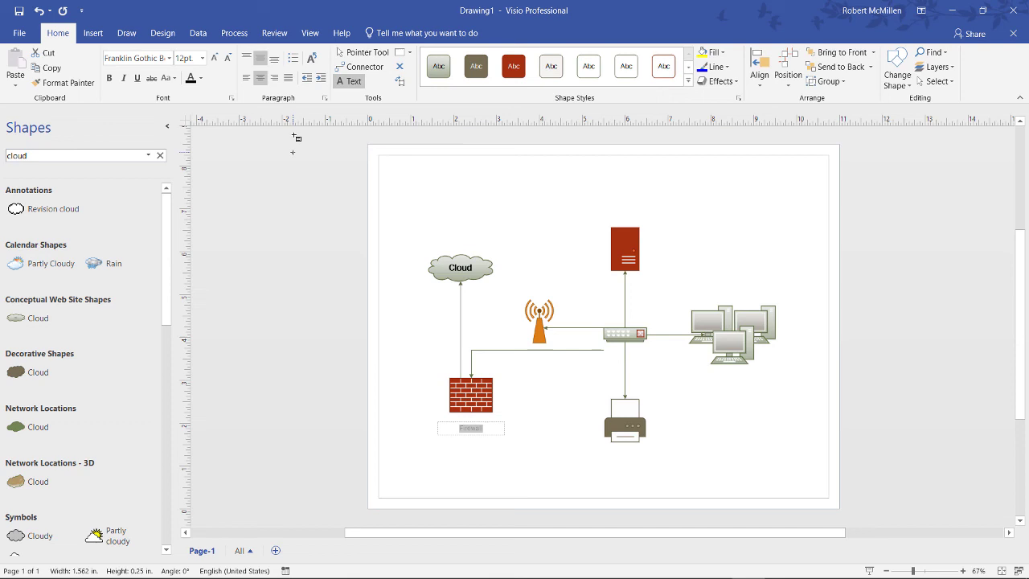
pyautogui.click(213, 59)
pyautogui.click(214, 59)
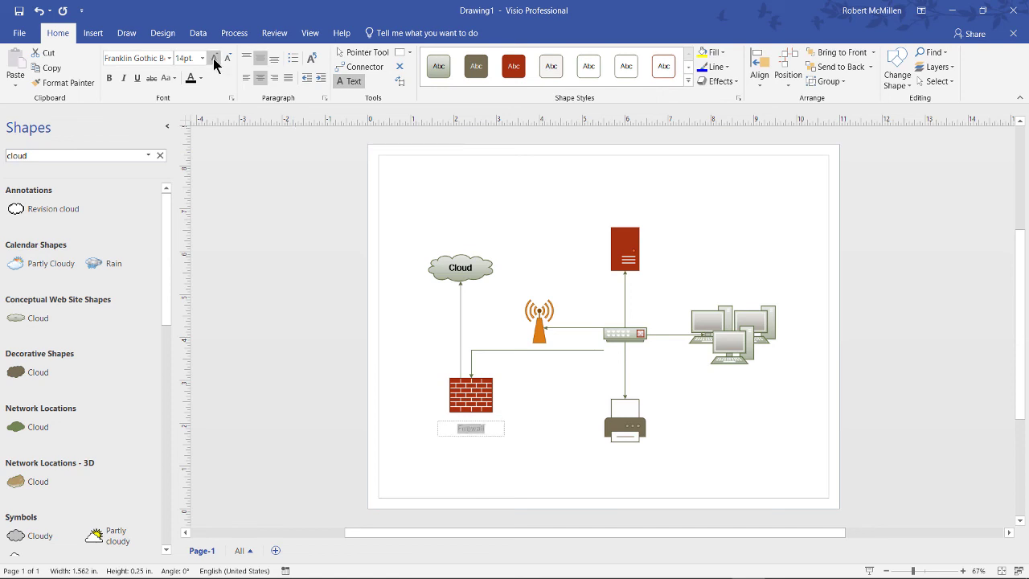
pyautogui.click(213, 59)
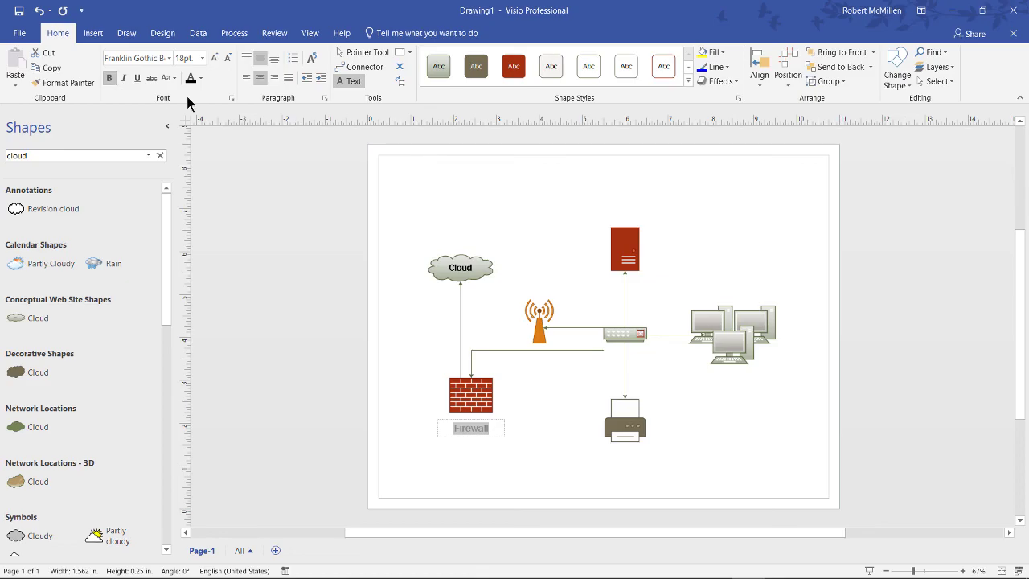
pyautogui.click(201, 78)
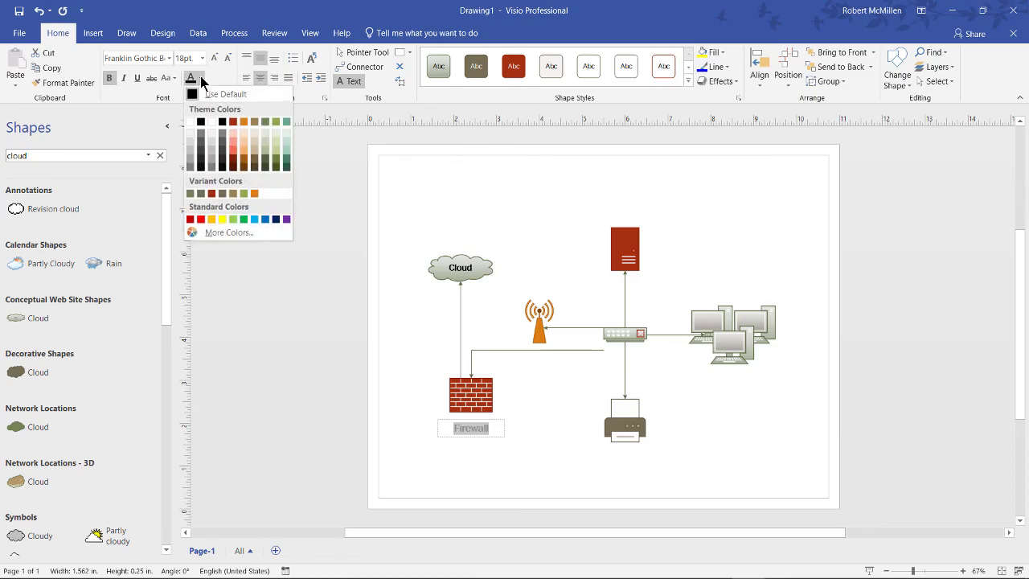
pyautogui.click(202, 78)
pyautogui.click(424, 313)
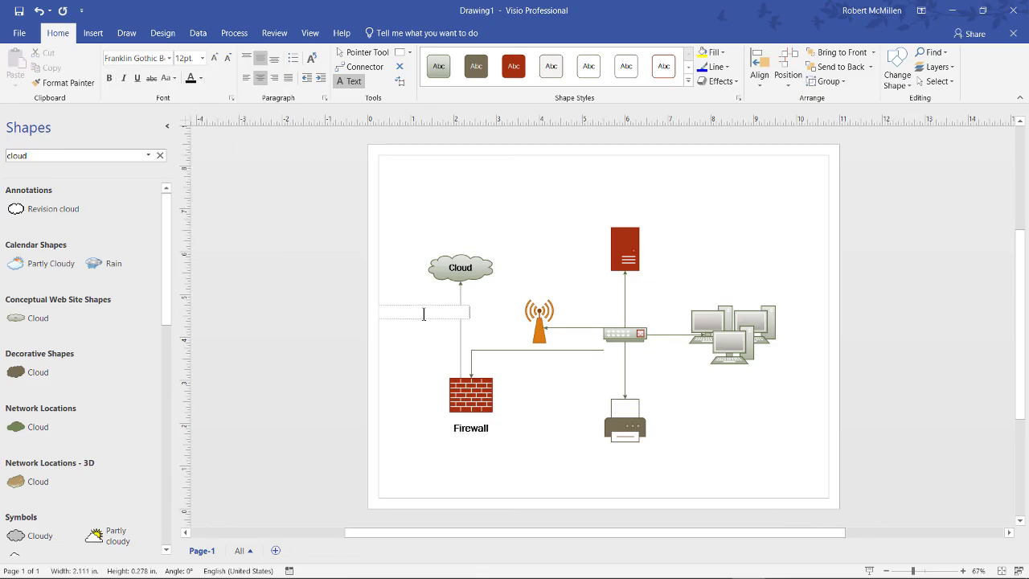
pyautogui.click(570, 403)
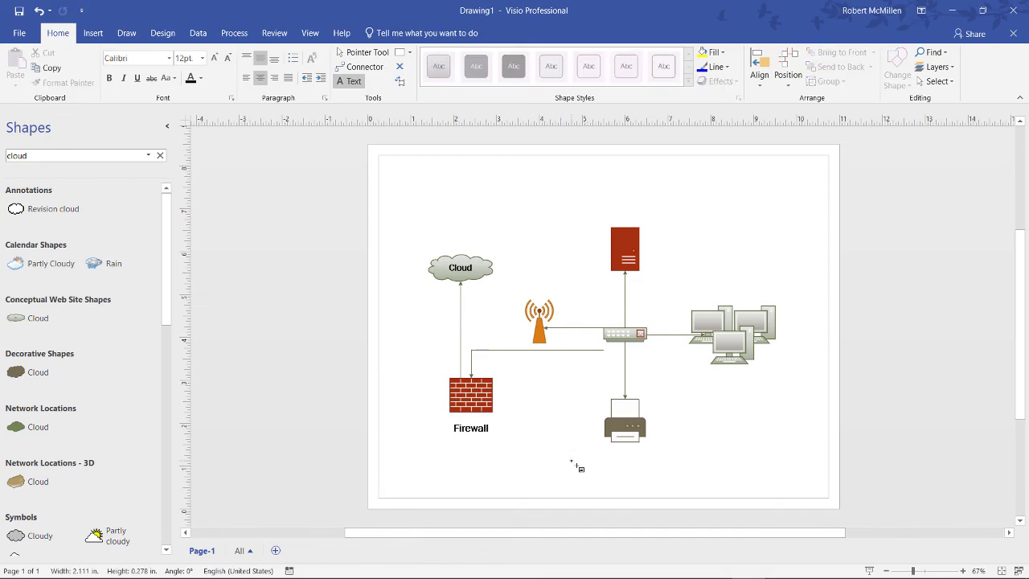
# Add a "Network Printer" text label about 1.13 in wide directly below the printer and format it bold at 18 pt.
pyautogui.moveTo(603, 444); pyautogui.dragTo(650, 465)
pyautogui.write('Networ')
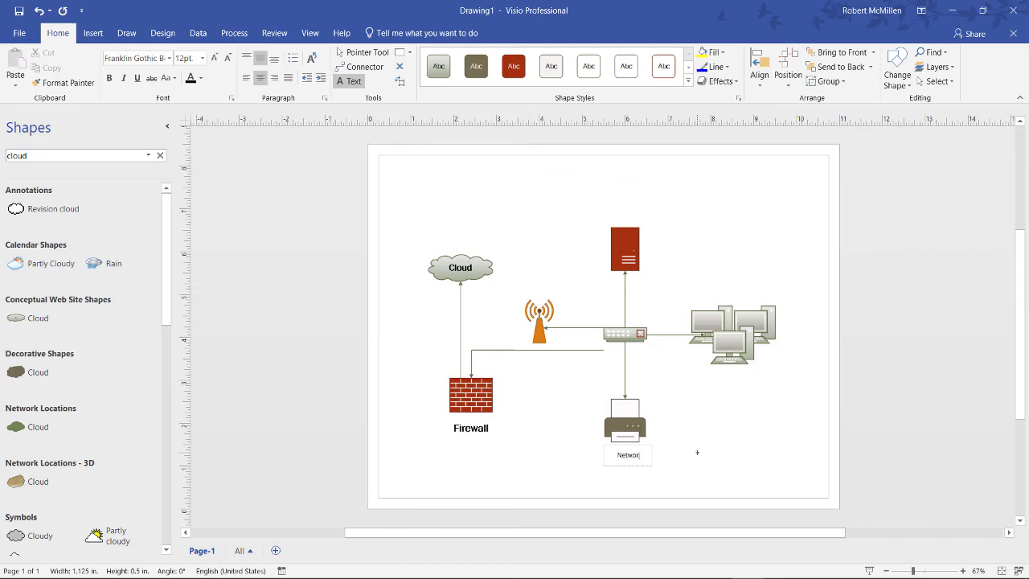
pyautogui.write('k Printer')
pyautogui.click(679, 452)
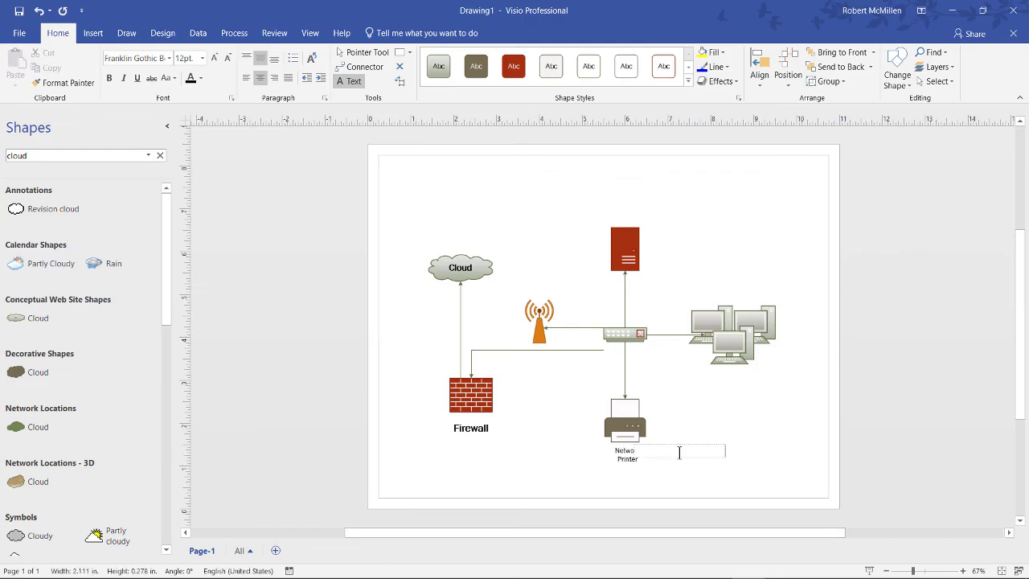
pyautogui.click(637, 458)
pyautogui.hotkey('ctrl', 'a')
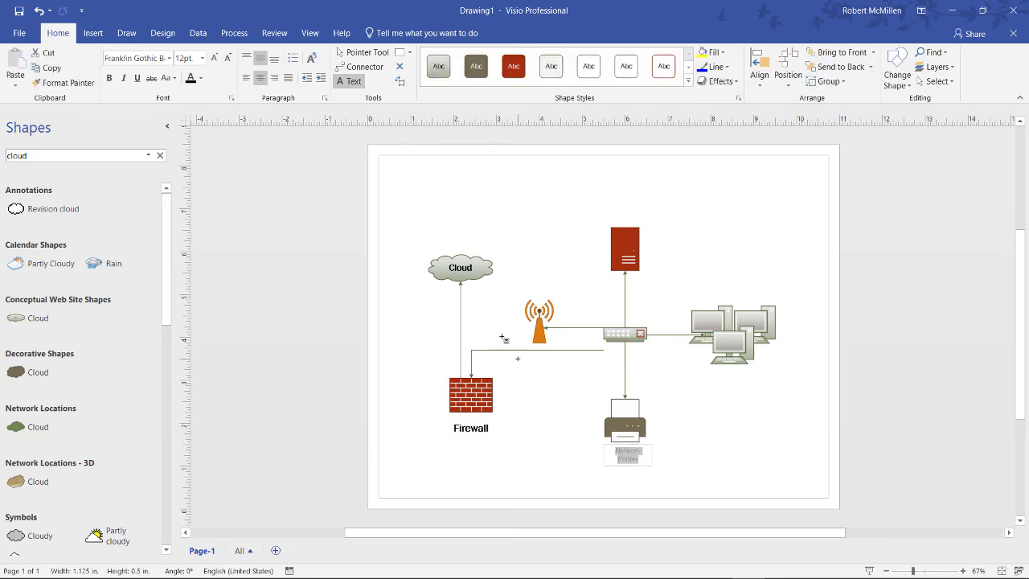
pyautogui.click(214, 58)
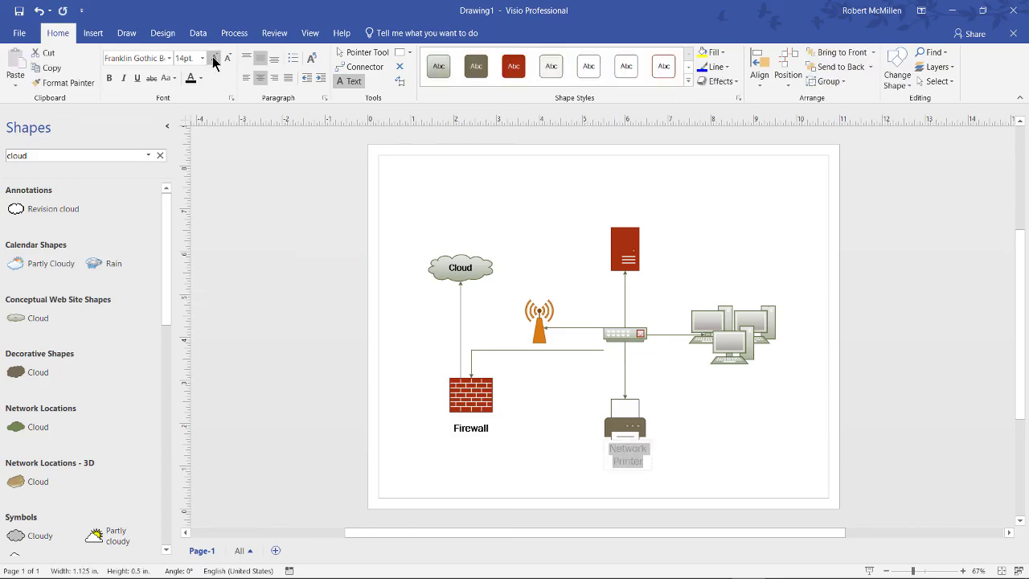
pyautogui.click(109, 80)
pyautogui.click(712, 419)
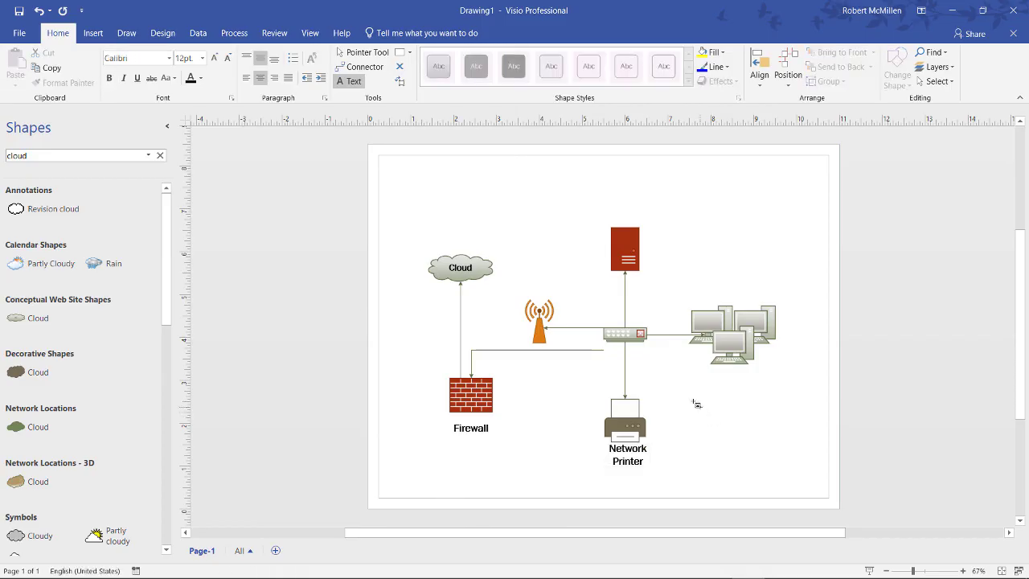
# Add a "Network PC's" text label about 1.75 in wide below the PC group and format it bold at 18 pt.
pyautogui.moveTo(697, 377); pyautogui.dragTo(793, 389)
pyautogui.write('Netwo')
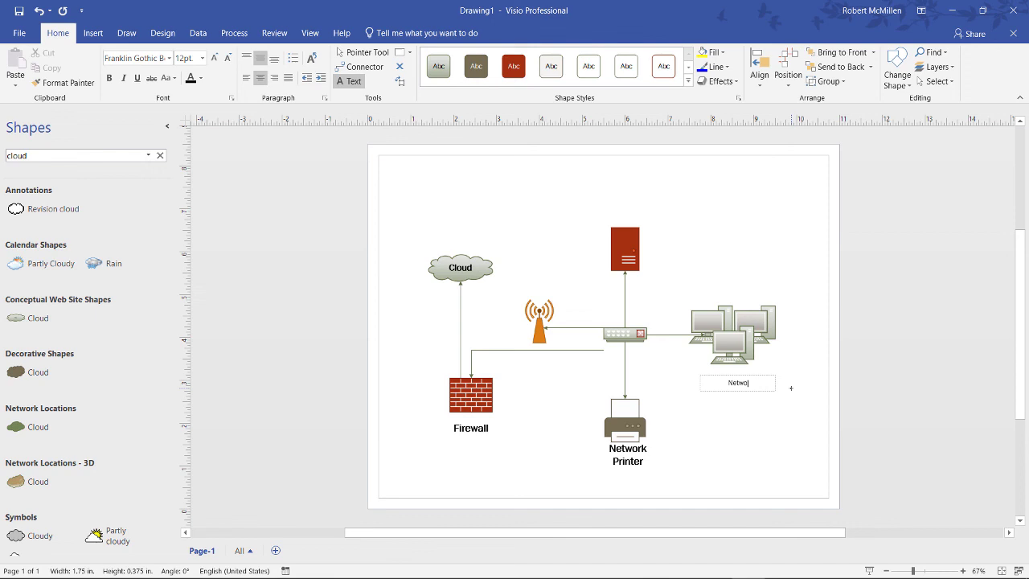
pyautogui.write("rk PC's")
pyautogui.hotkey('ctrl', 'a')
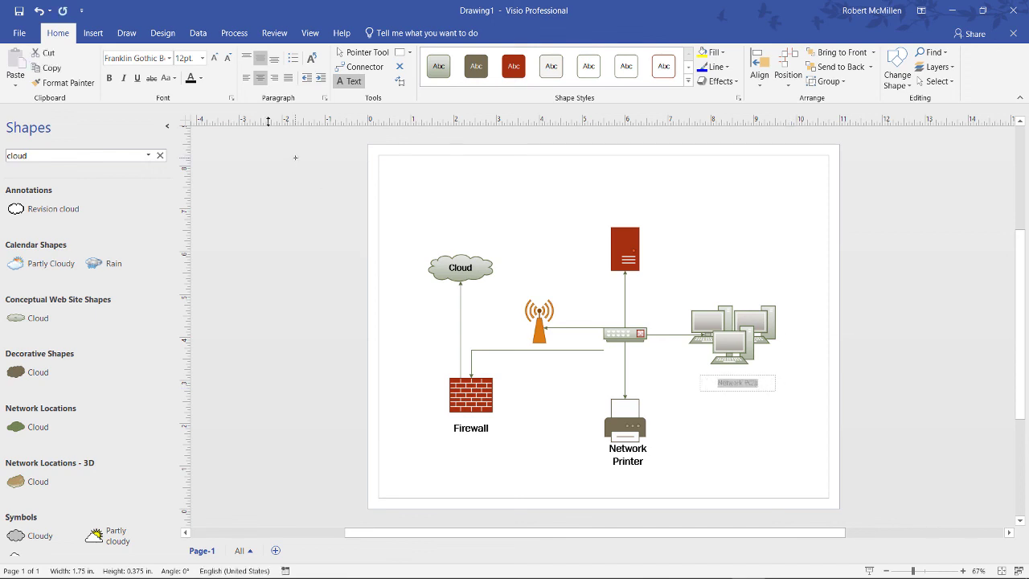
pyautogui.click(213, 58)
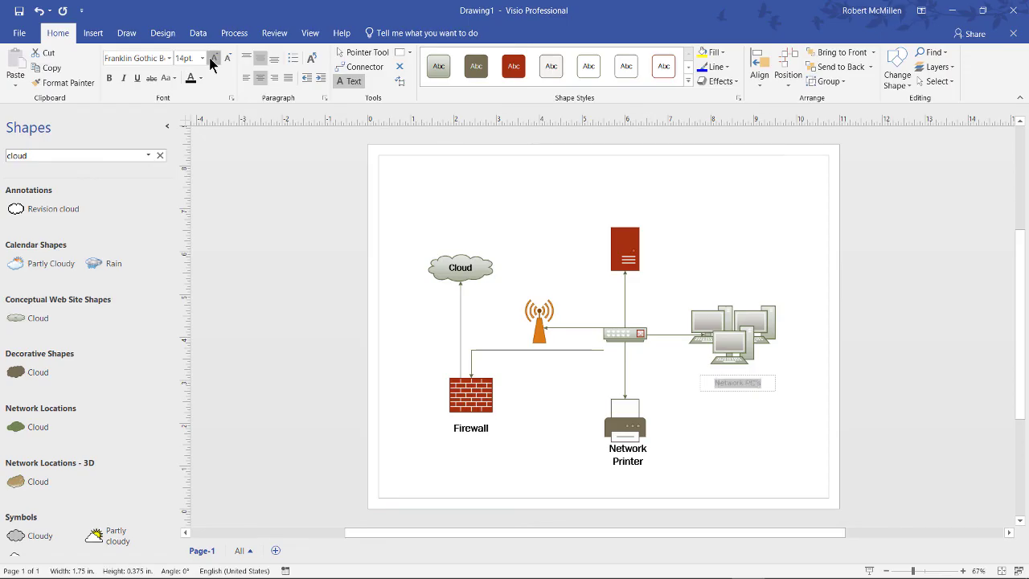
pyautogui.click(213, 59)
pyautogui.click(110, 78)
pyautogui.click(660, 266)
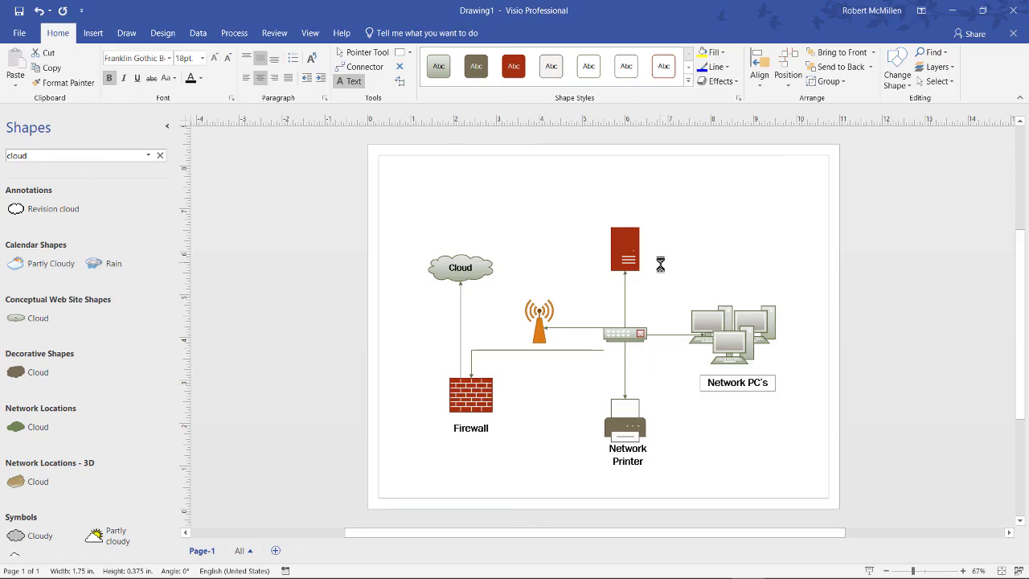
# Add a "Server" text label about 1.94 in wide to the right of the server and format it bold at 18 pt.
pyautogui.moveTo(667, 232); pyautogui.dragTo(754, 255)
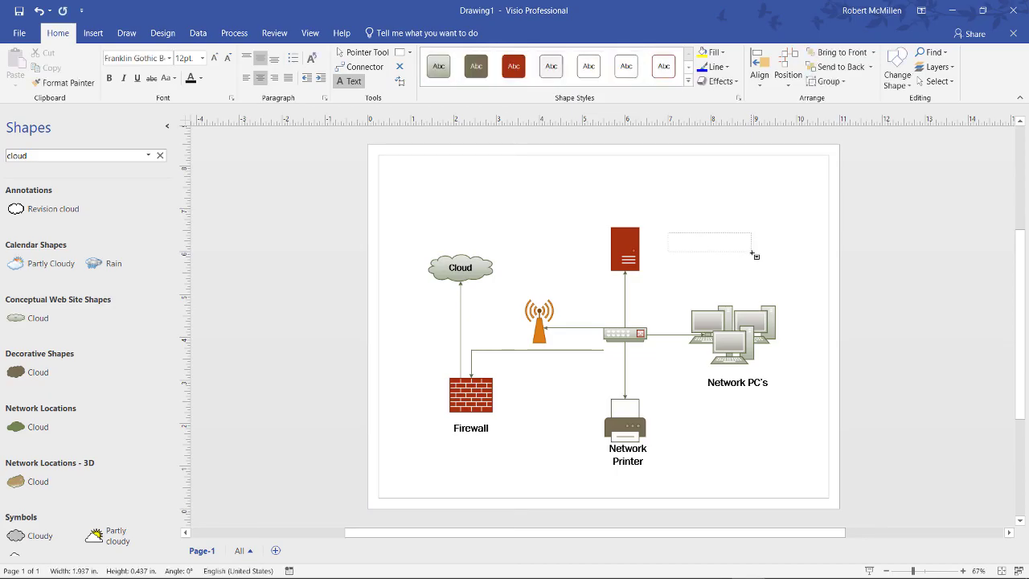
pyautogui.write('Server')
pyautogui.doubleClick(712, 242)
pyautogui.click(110, 78)
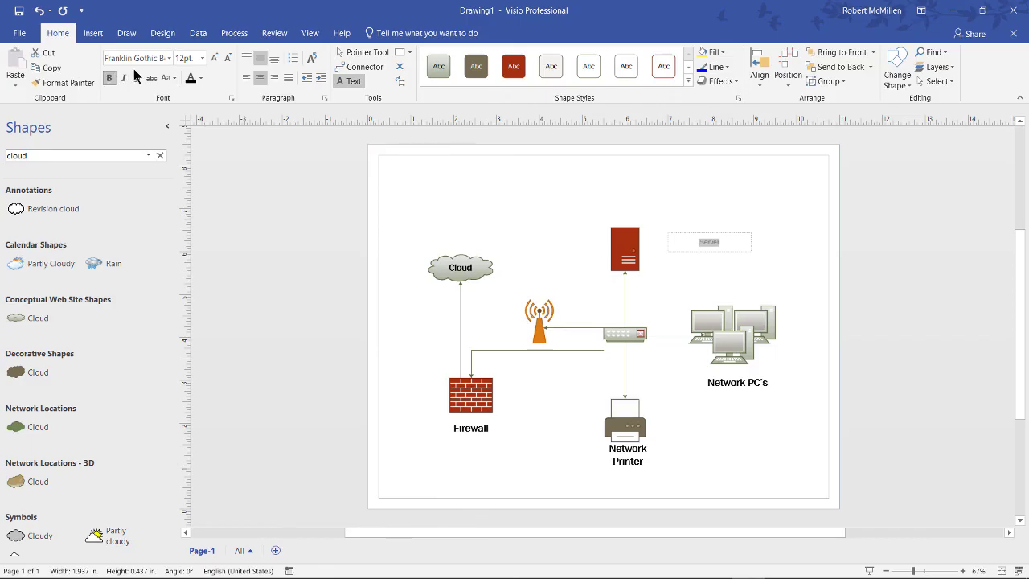
pyautogui.click(214, 58)
pyautogui.click(214, 58)
pyautogui.click(214, 58)
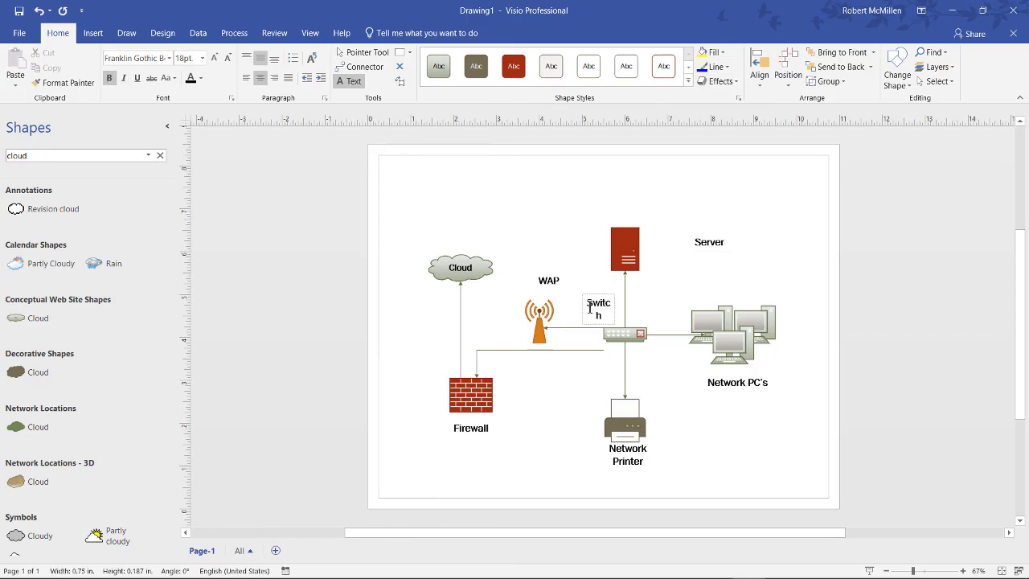
# Widen the "Switch" label above the switch to about 1 in so the word fits on one line.
pyautogui.click(589, 306)
pyautogui.click(358, 52)
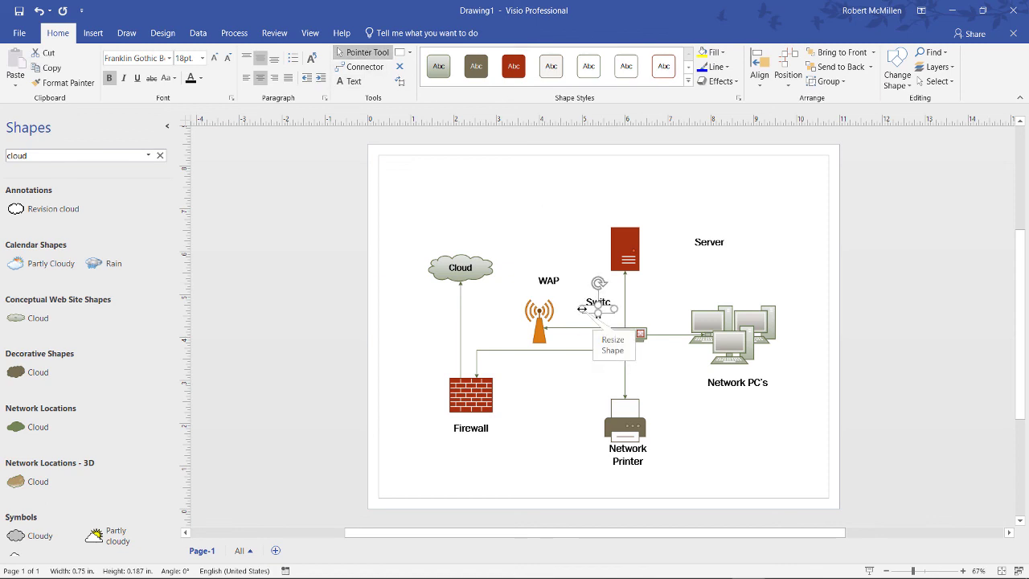
pyautogui.moveTo(580, 309); pyautogui.dragTo(572, 309)
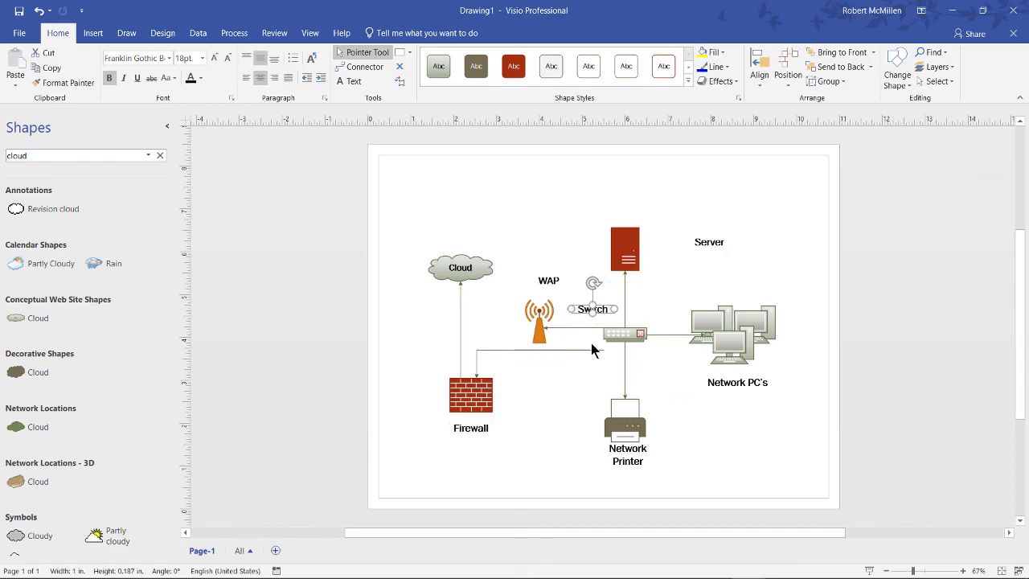
pyautogui.click(798, 351)
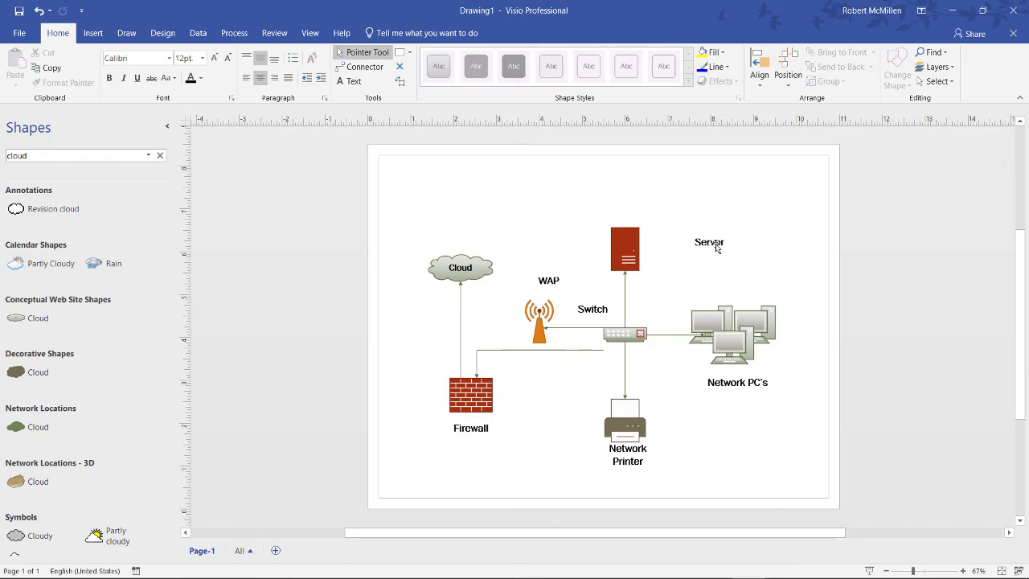
# Move the Server label closer to the server and shift the Network PC's and Network Printer labels slightly left.
pyautogui.moveTo(717, 248); pyautogui.dragTo(679, 256)
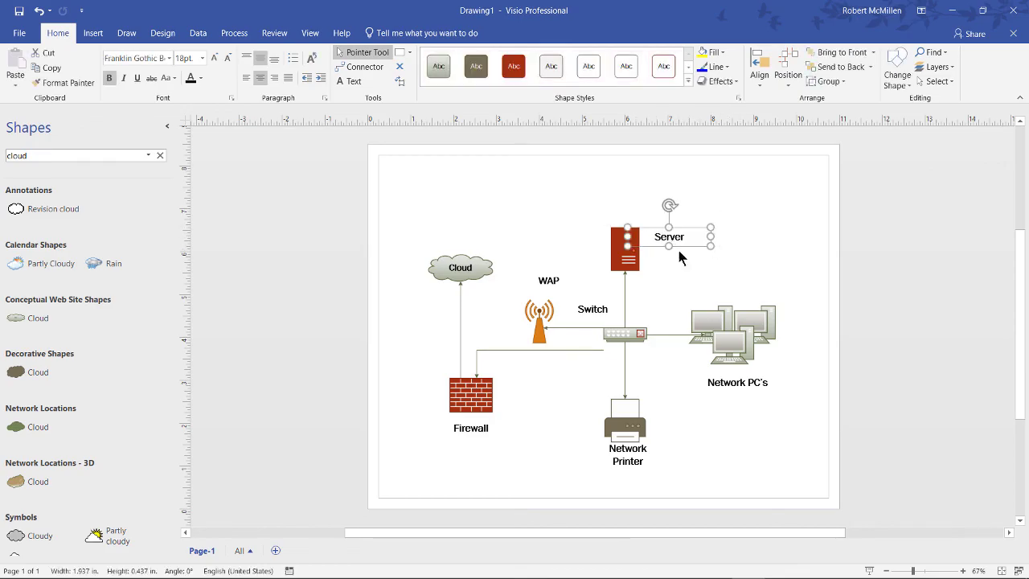
pyautogui.click(754, 410)
pyautogui.moveTo(740, 384); pyautogui.dragTo(730, 382)
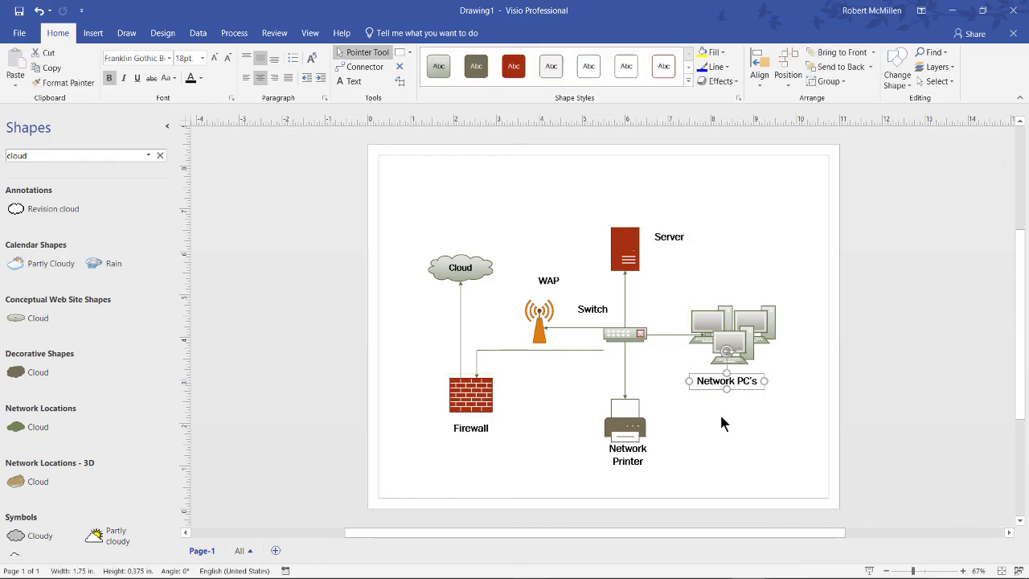
pyautogui.click(721, 423)
pyautogui.moveTo(632, 455); pyautogui.dragTo(627, 455)
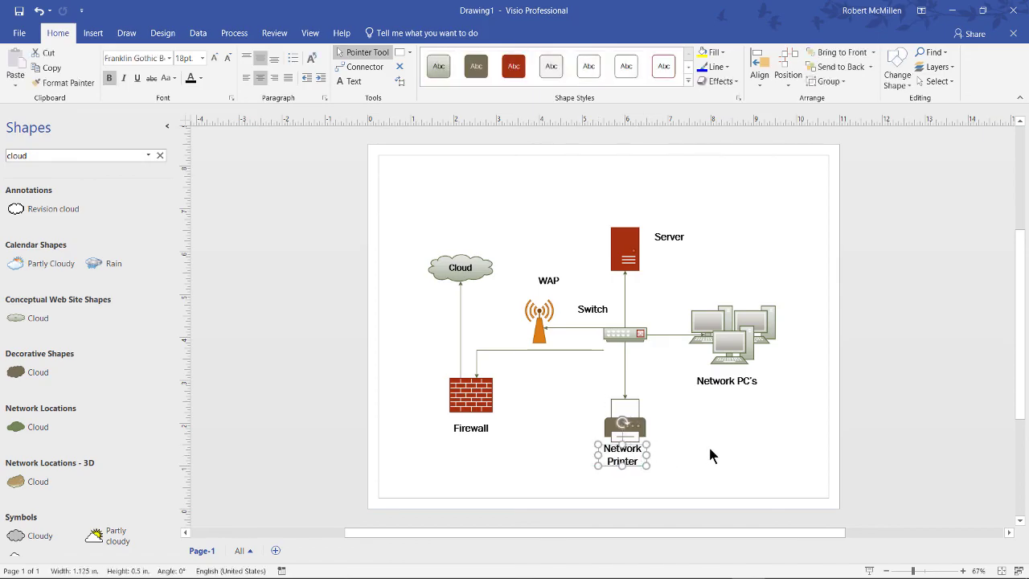
pyautogui.click(709, 455)
pyautogui.click(471, 428)
pyautogui.click(482, 373)
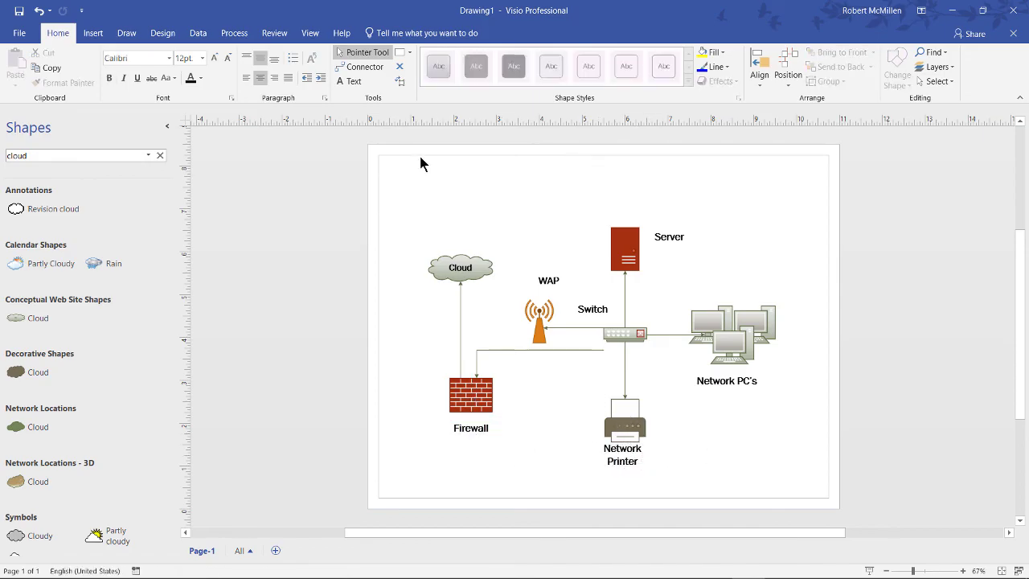
# Add a text box about 2.75 in wide above the cloud near the page's upper edge, reading "Company Network".
pyautogui.click(351, 81)
pyautogui.moveTo(453, 168); pyautogui.dragTo(572, 203)
pyautogui.write('Co')
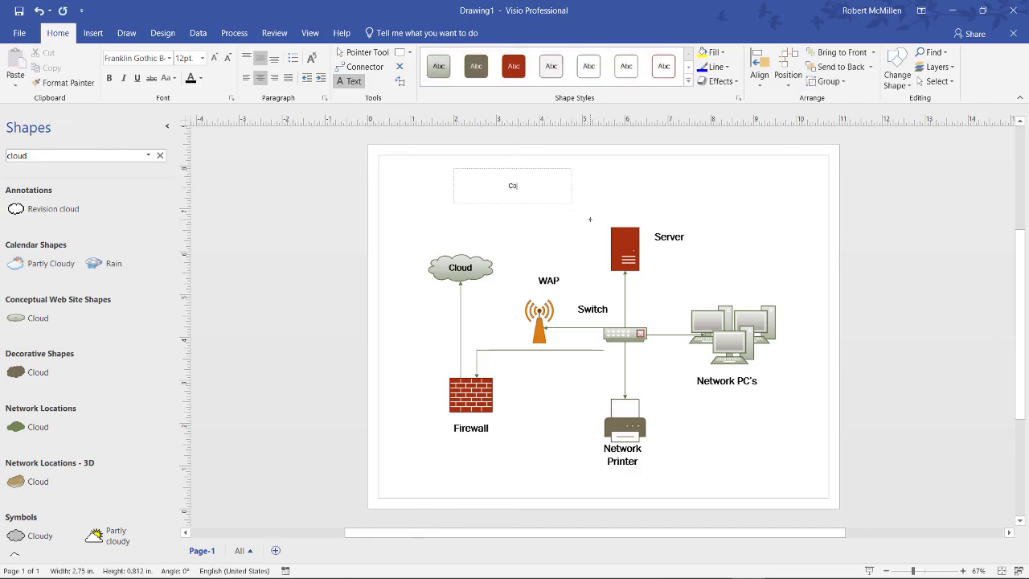
pyautogui.write('mpany Network')
# Format the "Company Network" title in the darkest green theme color and enlarge its text to 30 pt.
pyautogui.moveTo(549, 188); pyautogui.dragTo(477, 185)
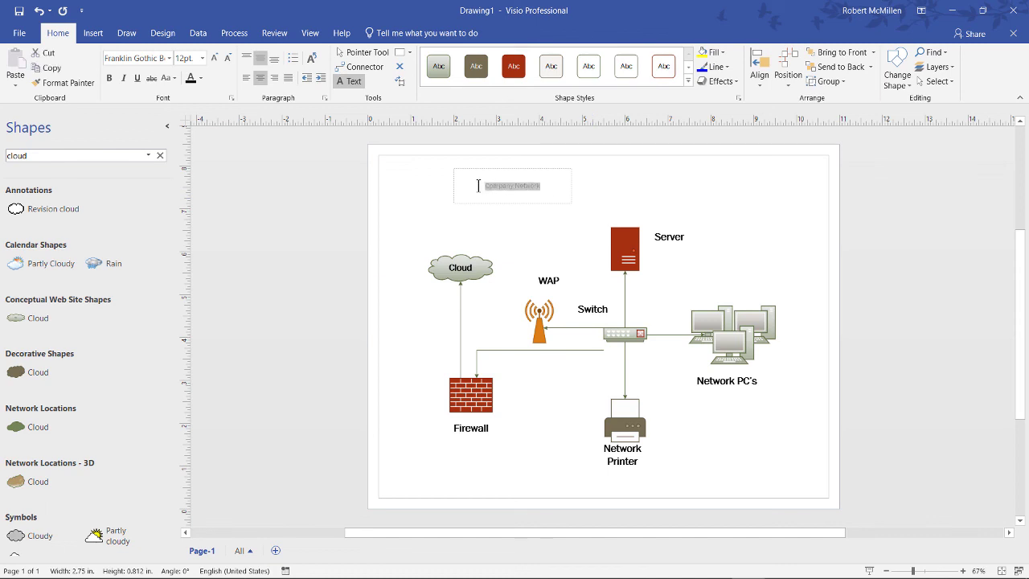
pyautogui.click(200, 77)
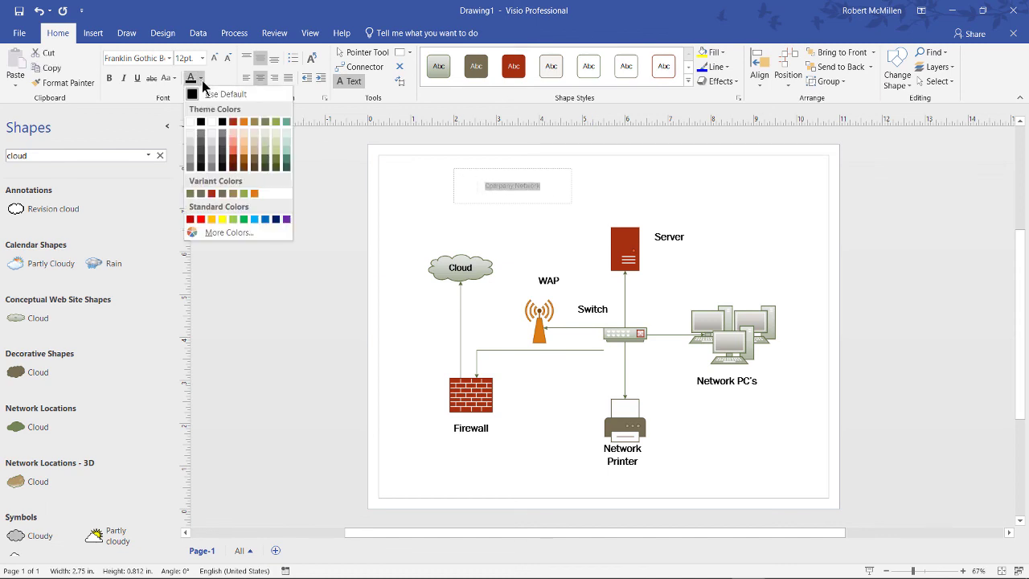
pyautogui.click(283, 167)
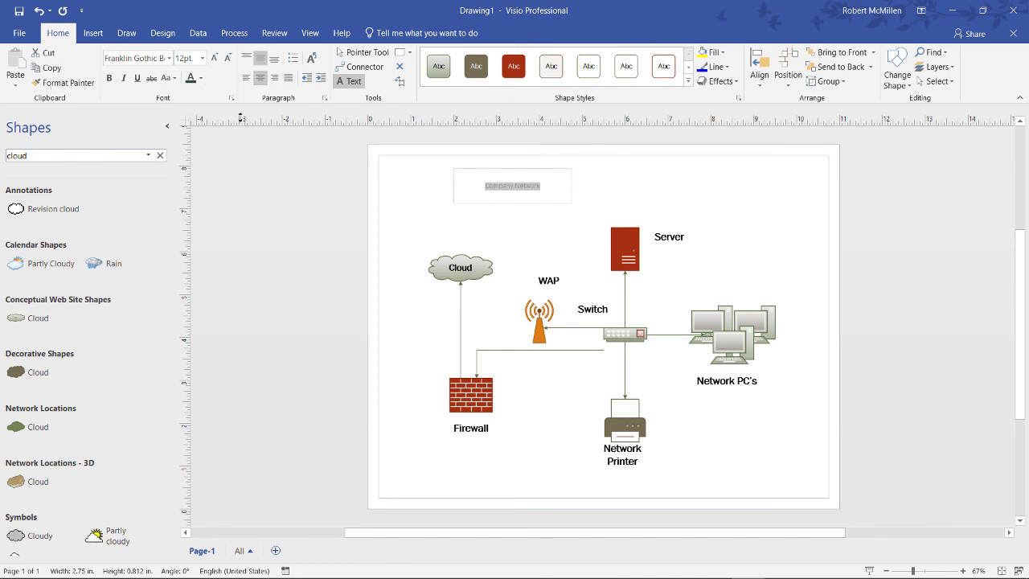
pyautogui.click(214, 58)
pyautogui.click(215, 58)
pyautogui.click(215, 58)
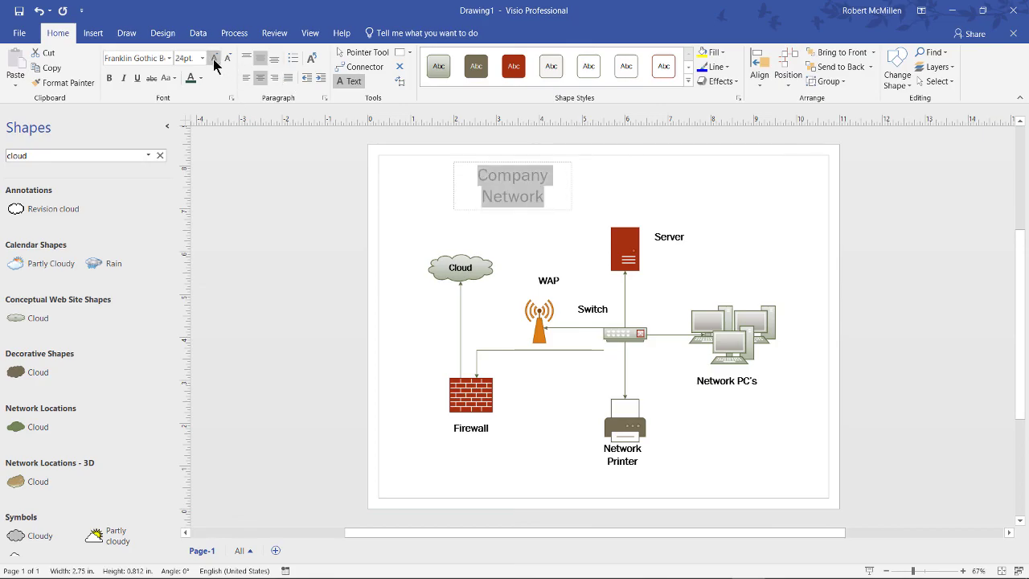
pyautogui.click(433, 209)
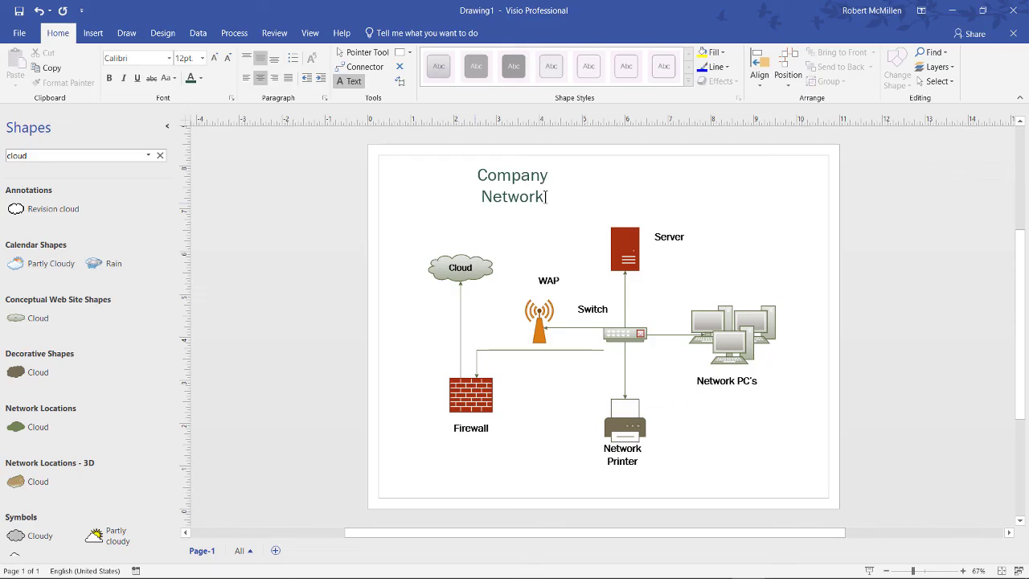
pyautogui.click(722, 201)
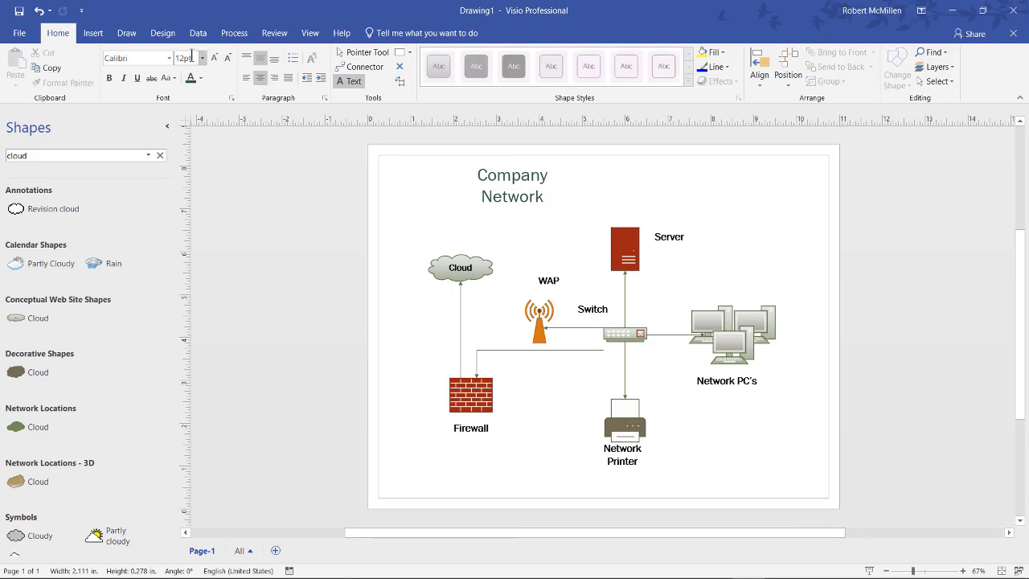
# Apply the first plain solid green background to the diagram page.
pyautogui.click(163, 33)
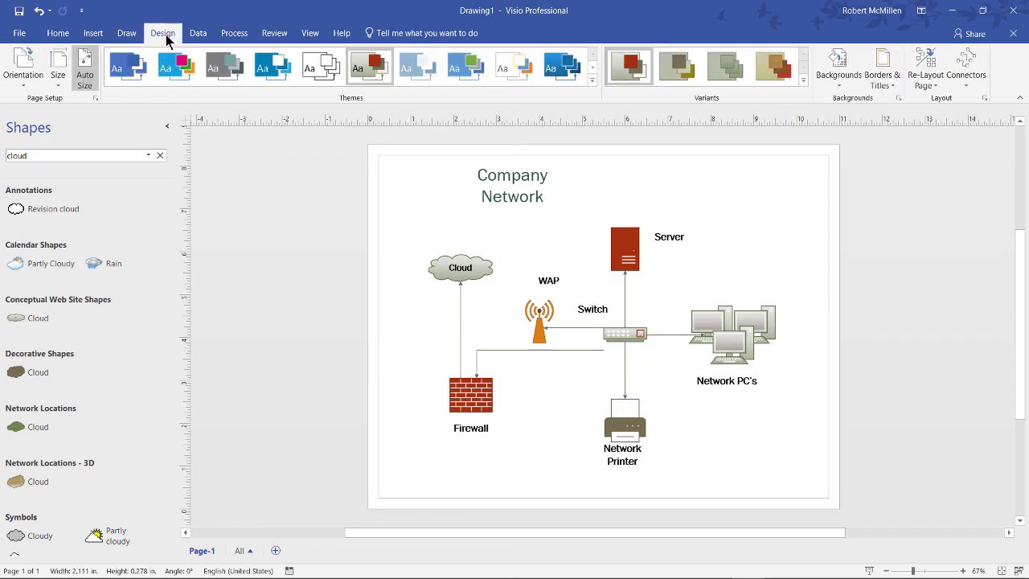
pyautogui.click(837, 83)
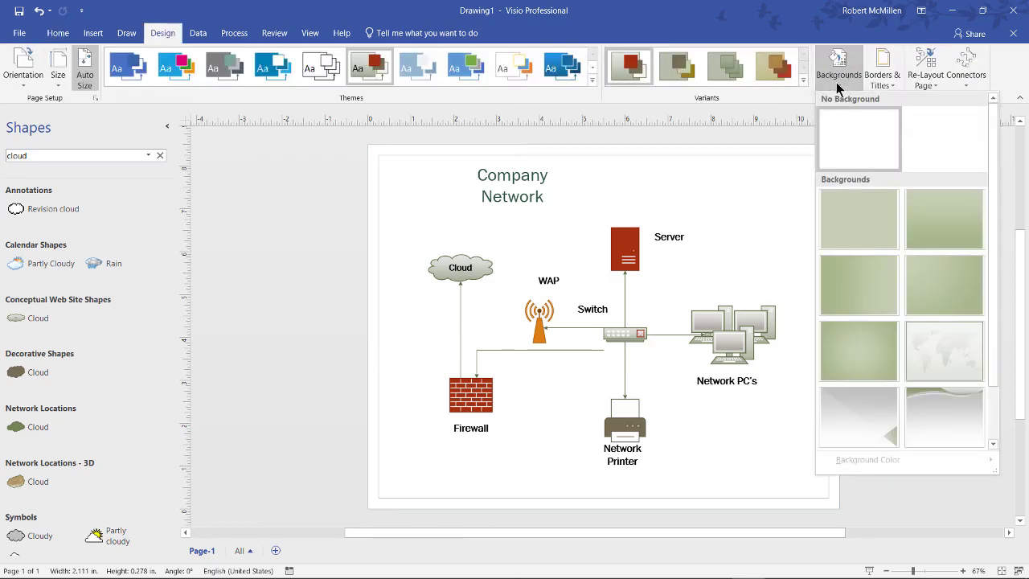
pyautogui.click(856, 213)
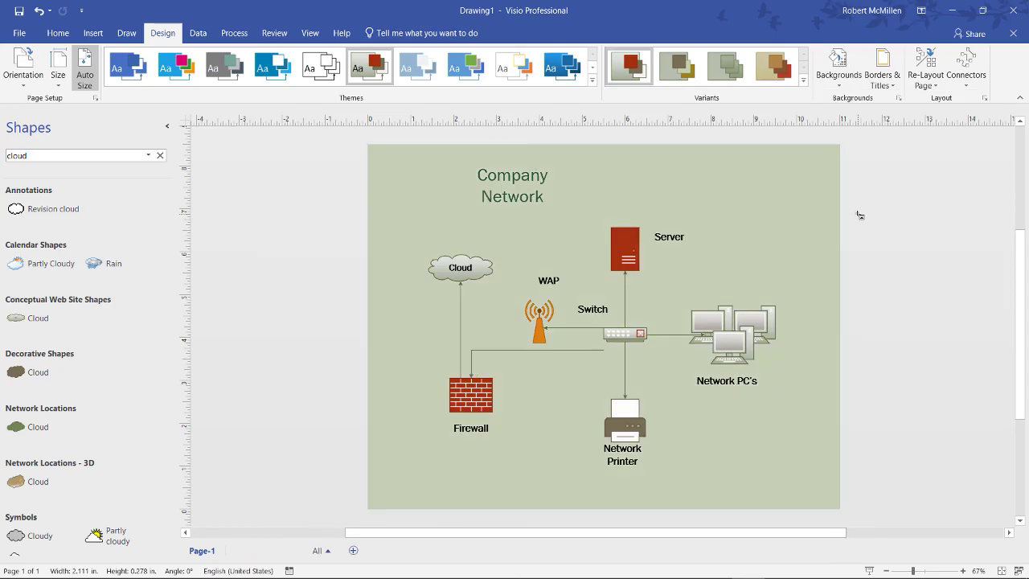
# Recolor the "Company Network" title text with the darkest red theme color.
pyautogui.doubleClick(544, 198)
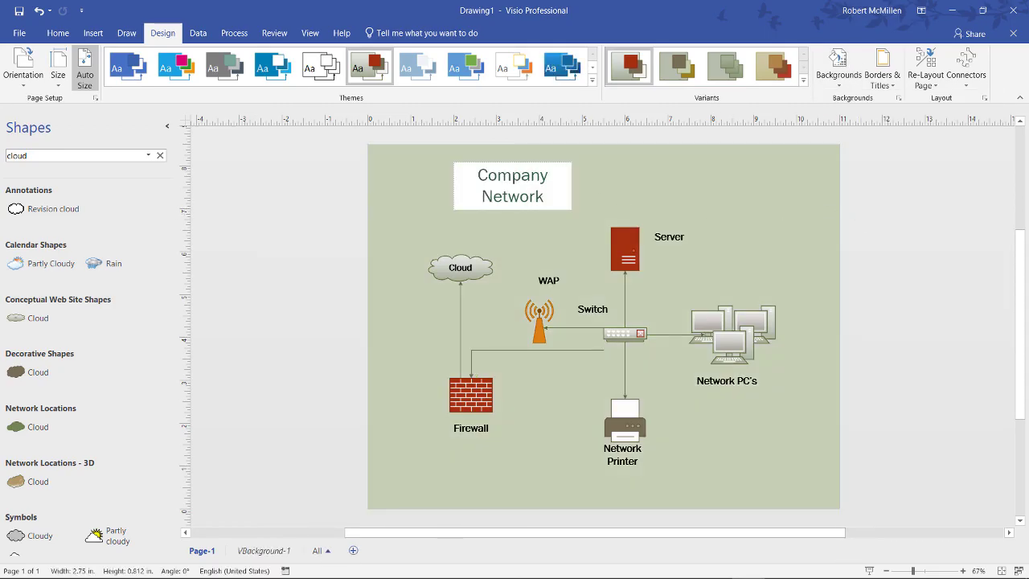
pyautogui.moveTo(544, 198); pyautogui.dragTo(472, 181)
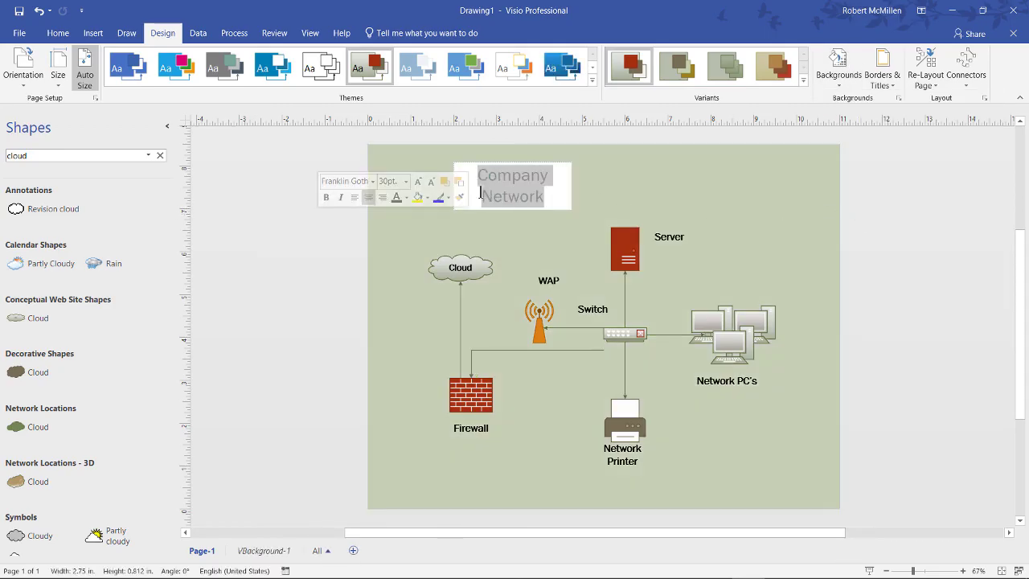
pyautogui.click(405, 198)
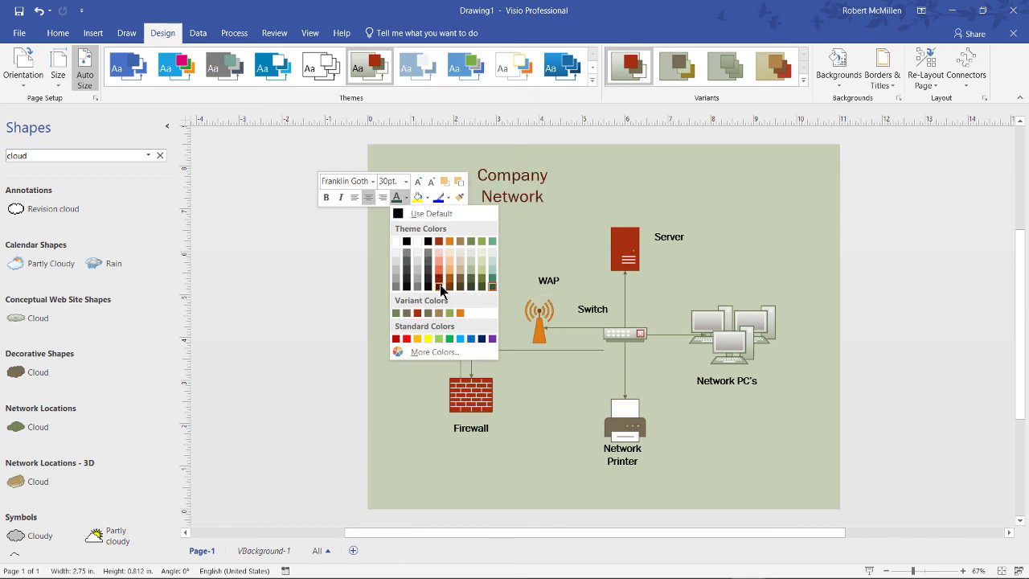
pyautogui.click(440, 284)
pyautogui.click(611, 191)
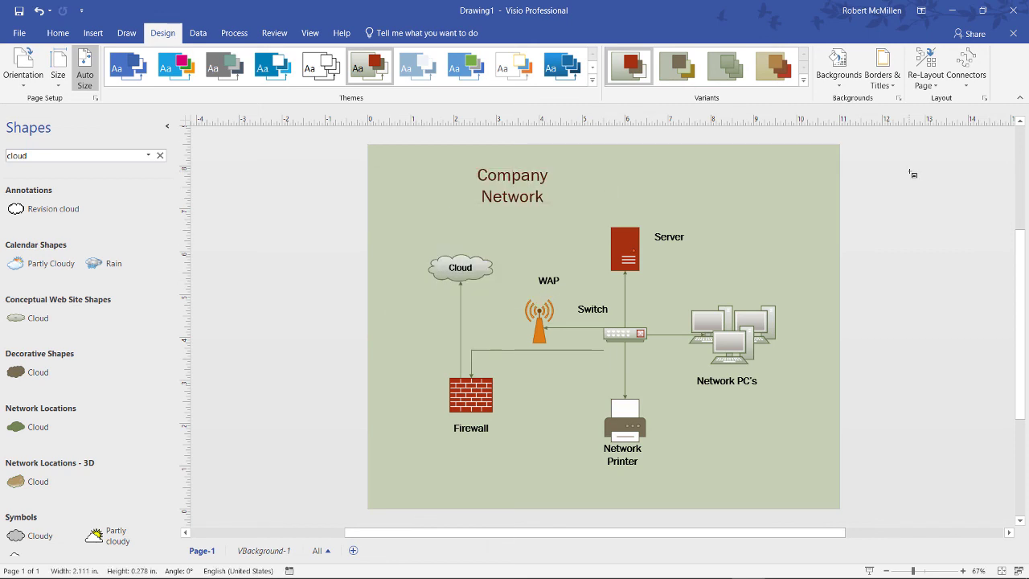
# Save the diagram to the Desktop as Drawing1.vsdx in Visio Drawing format.
pyautogui.click(19, 32)
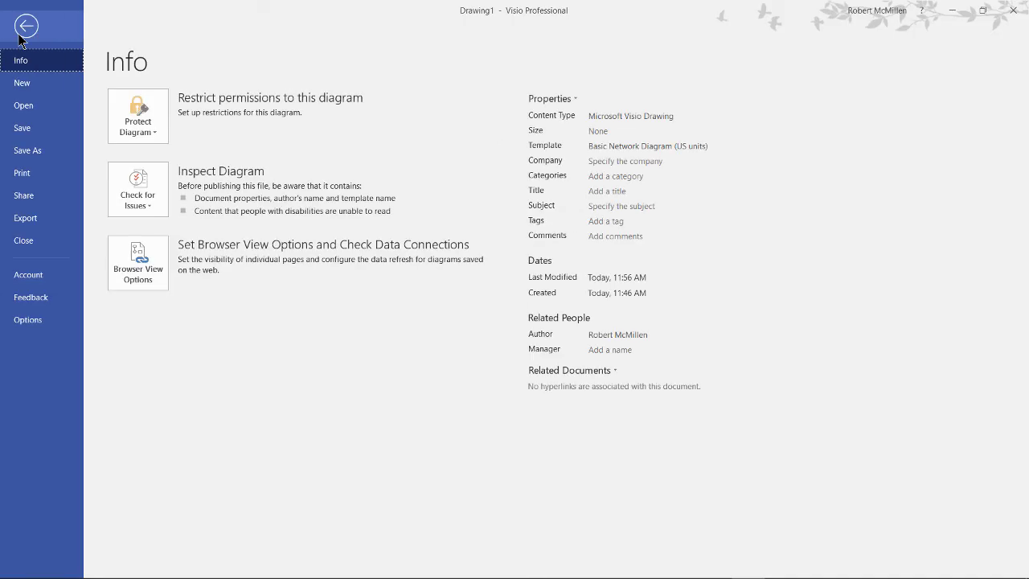
pyautogui.click(32, 151)
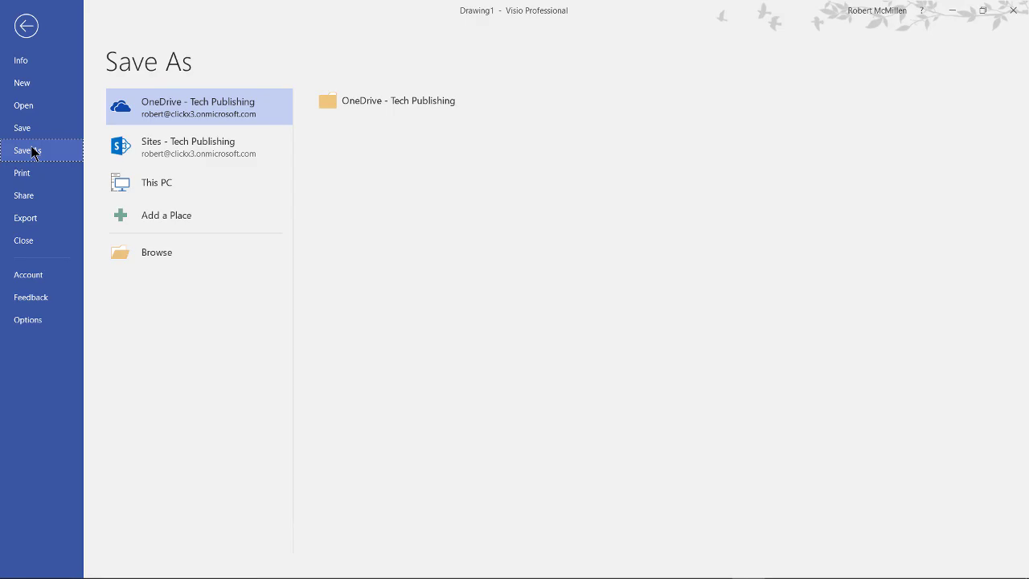
pyautogui.click(142, 254)
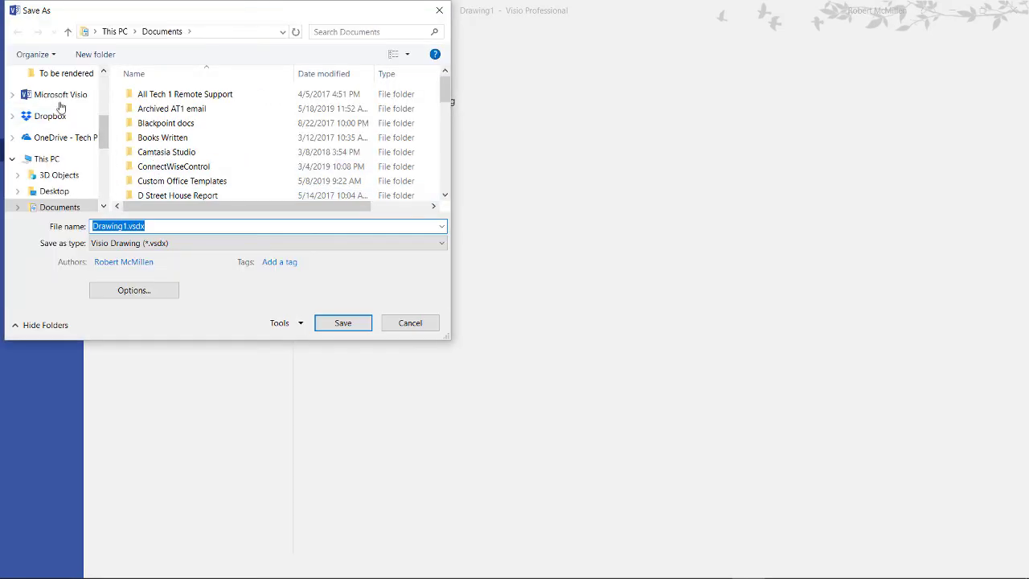
pyautogui.click(101, 85)
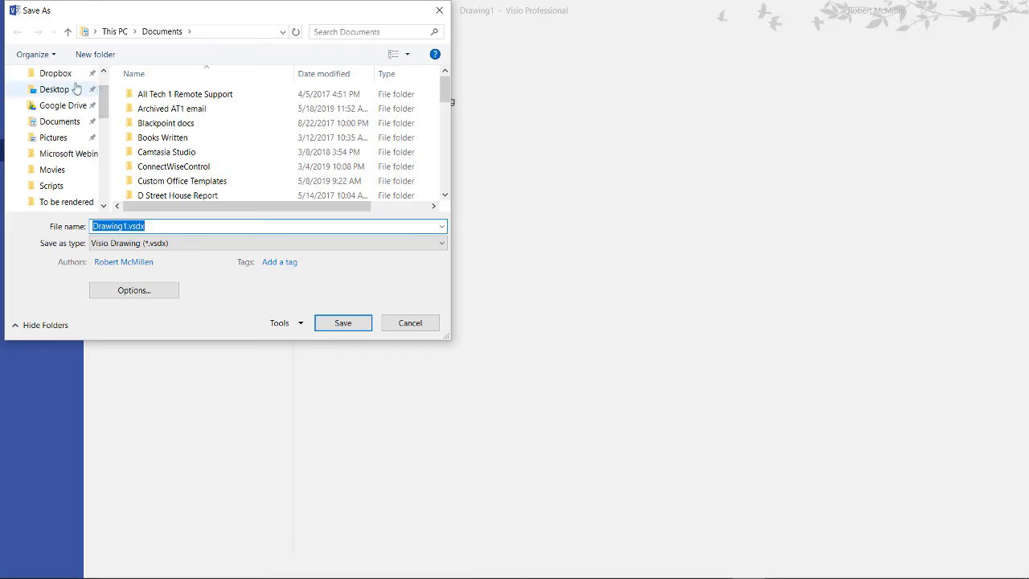
pyautogui.click(76, 88)
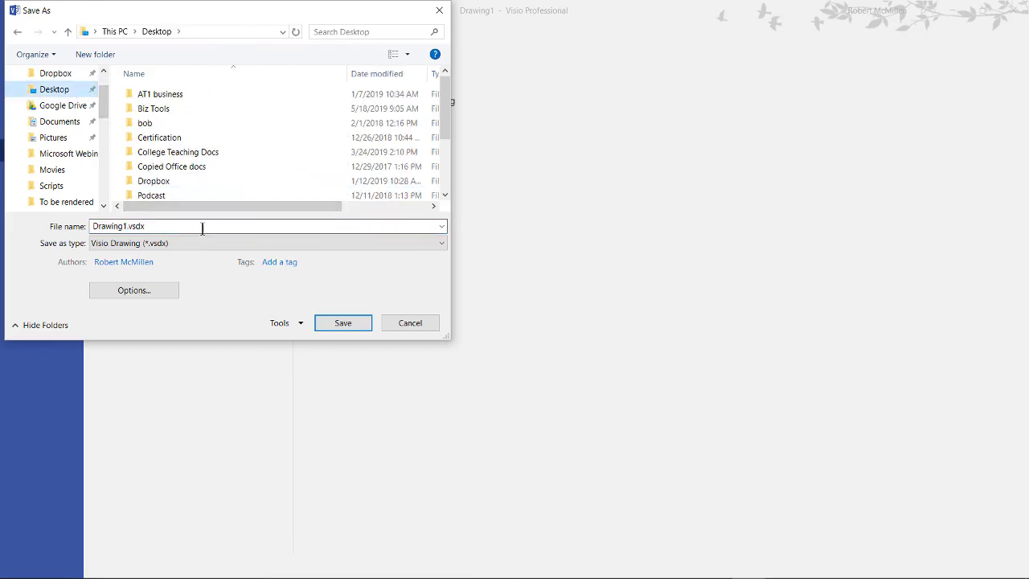
pyautogui.click(336, 322)
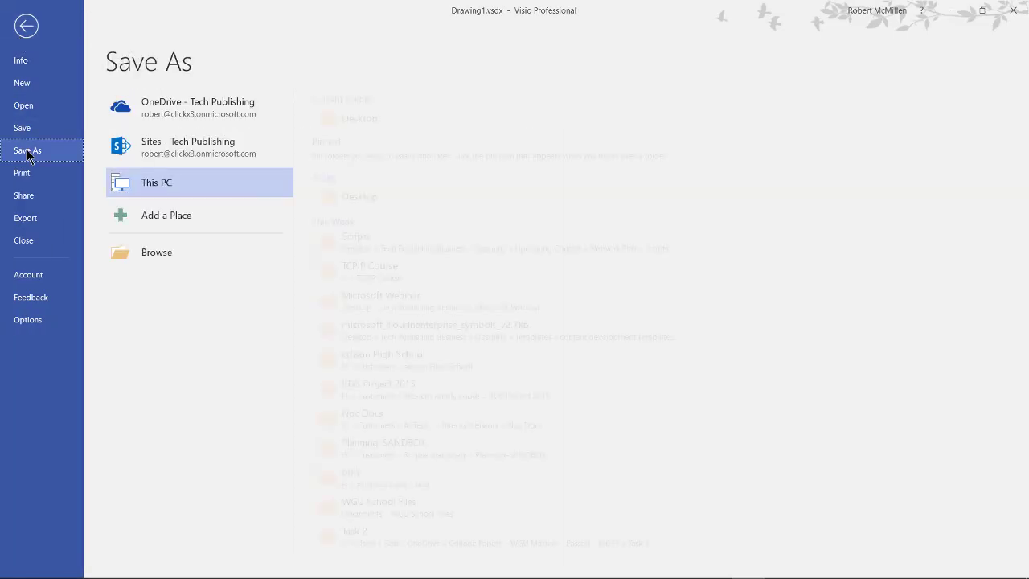
# Save a copy of the diagram to the Desktop in JPEG File Interchange Format, keeping the default JPG output options.
pyautogui.click(152, 249)
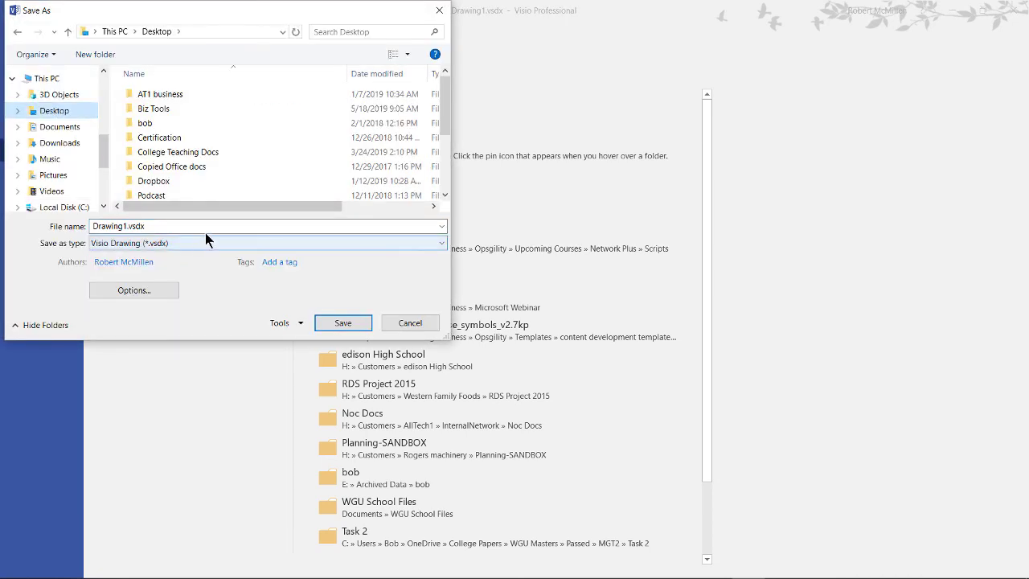
pyautogui.click(222, 244)
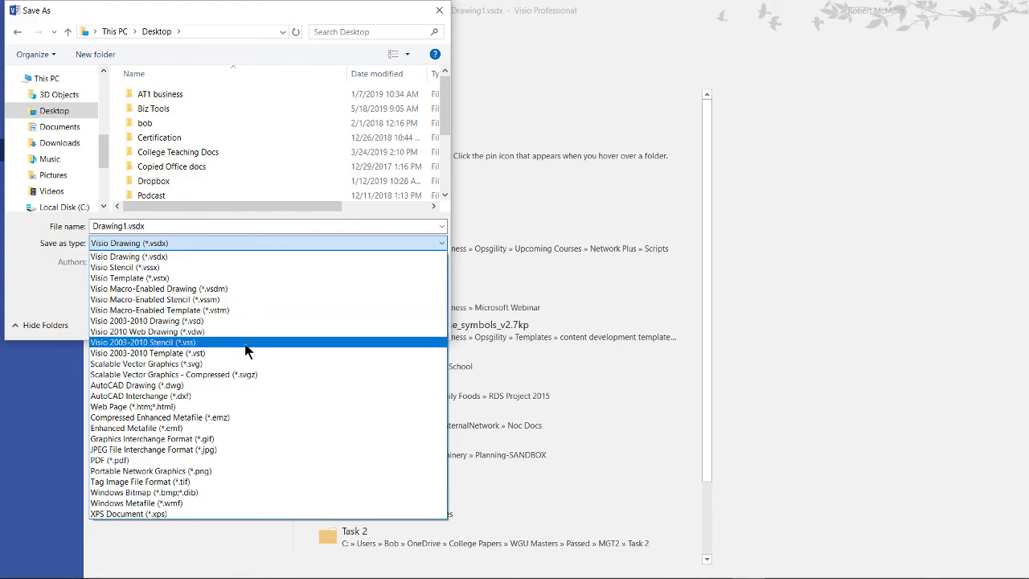
pyautogui.click(248, 450)
pyautogui.click(340, 300)
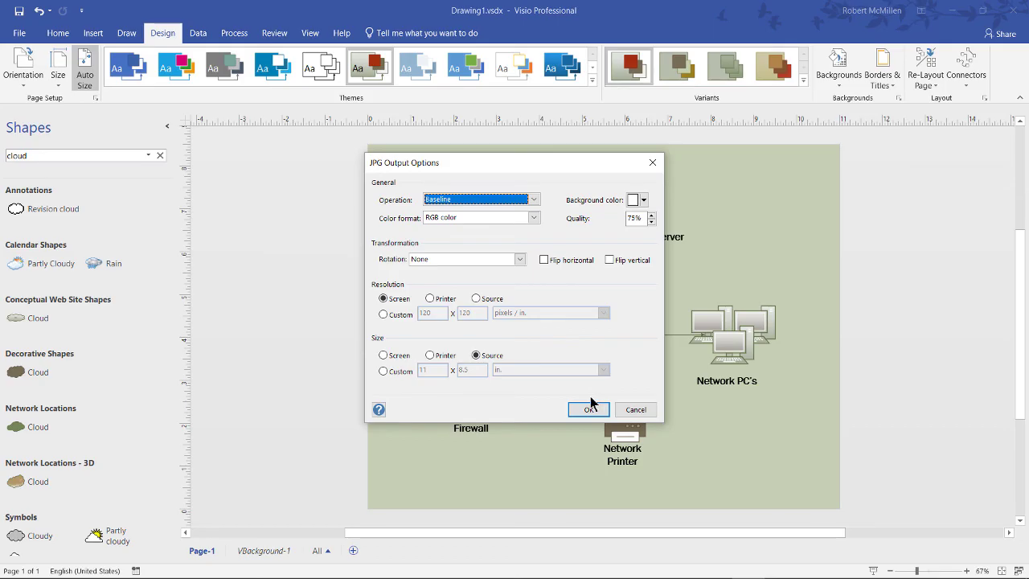
pyautogui.click(589, 407)
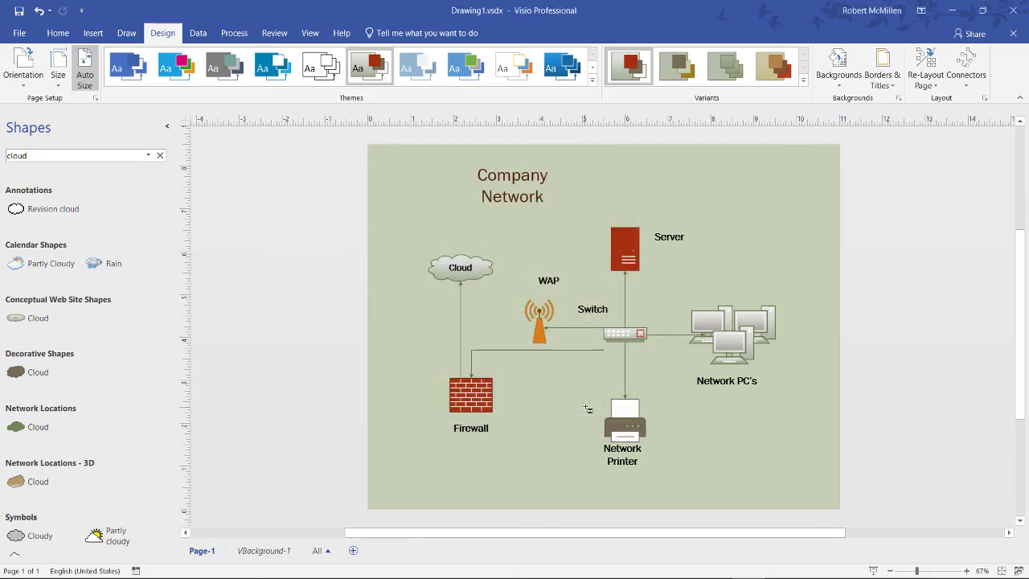